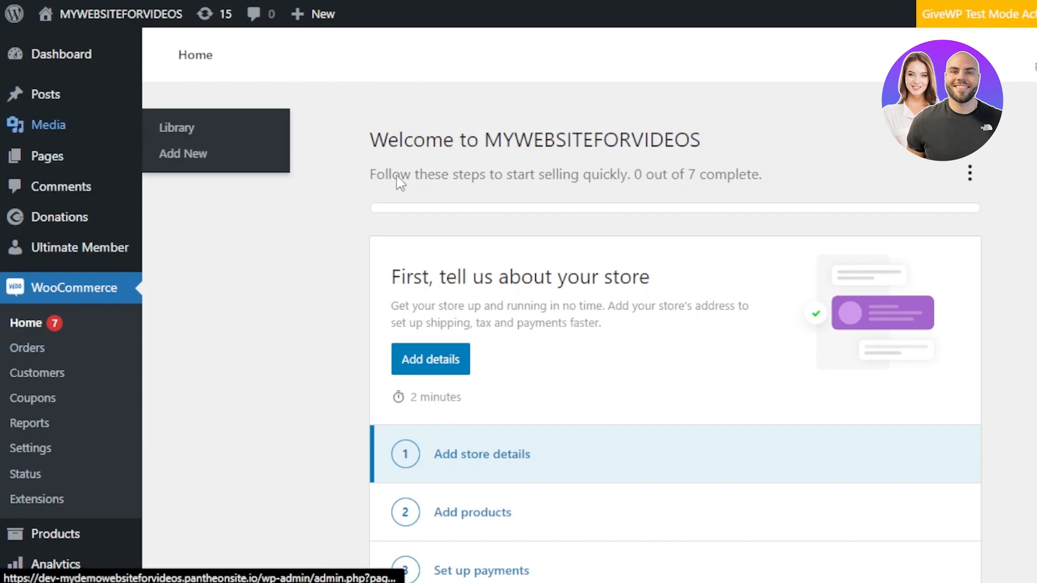
Look through the store setup tasks on the WooCommerce home page.
{"action": "scroll", "coordinate": [589, 324], "scroll_direction": "down", "scroll_amount": 7}
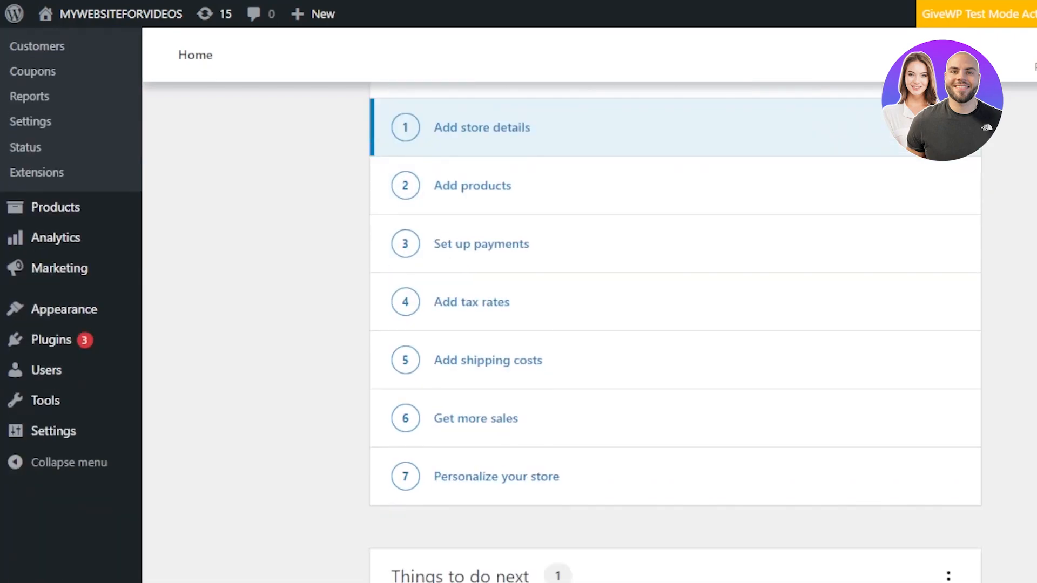
{"action": "scroll", "coordinate": [589, 324], "scroll_direction": "up", "scroll_amount": 6}
{"action": "scroll", "coordinate": [588, 324], "scroll_direction": "up", "scroll_amount": 1}
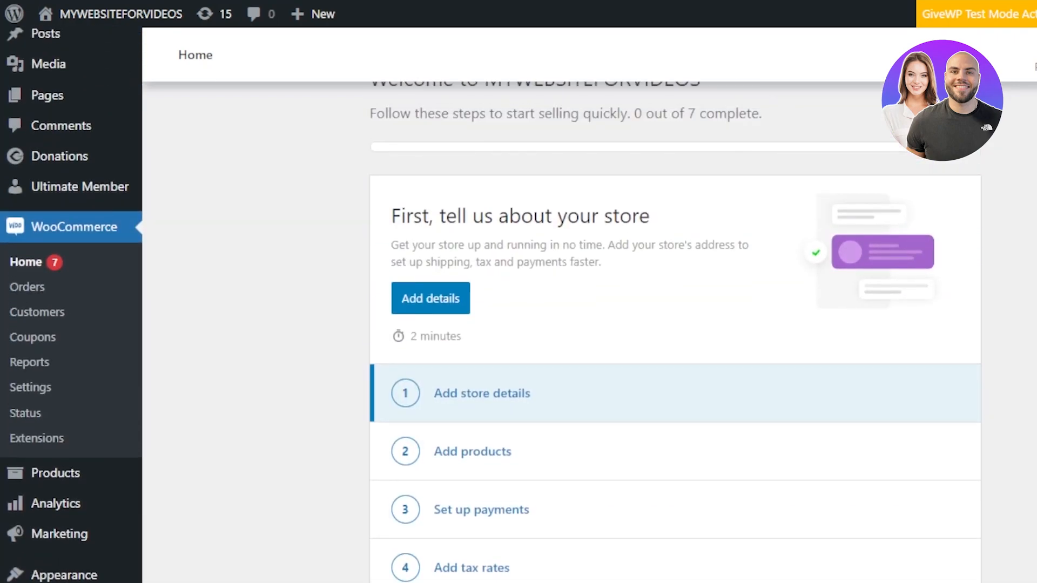
{"action": "scroll", "coordinate": [589, 324], "scroll_direction": "down", "scroll_amount": 4}
{"action": "scroll", "coordinate": [589, 324], "scroll_direction": "down", "scroll_amount": 2}
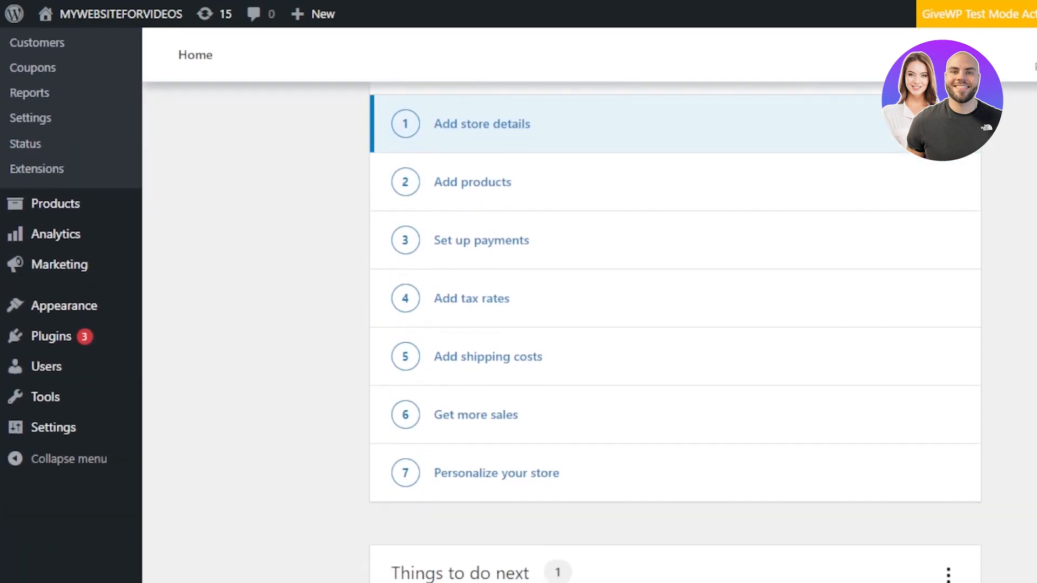
{"action": "scroll", "coordinate": [588, 324], "scroll_direction": "up", "scroll_amount": 7}
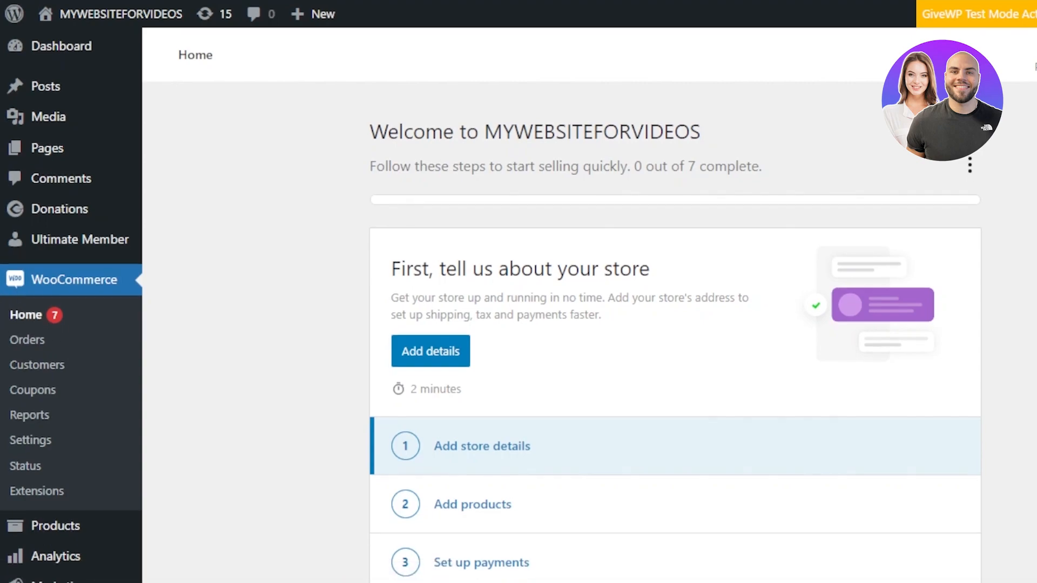
Start adding a product manually from the store setup tasks and dismiss the product tour.
{"action": "scroll", "coordinate": [787, 224], "scroll_direction": "down", "scroll_amount": 5}
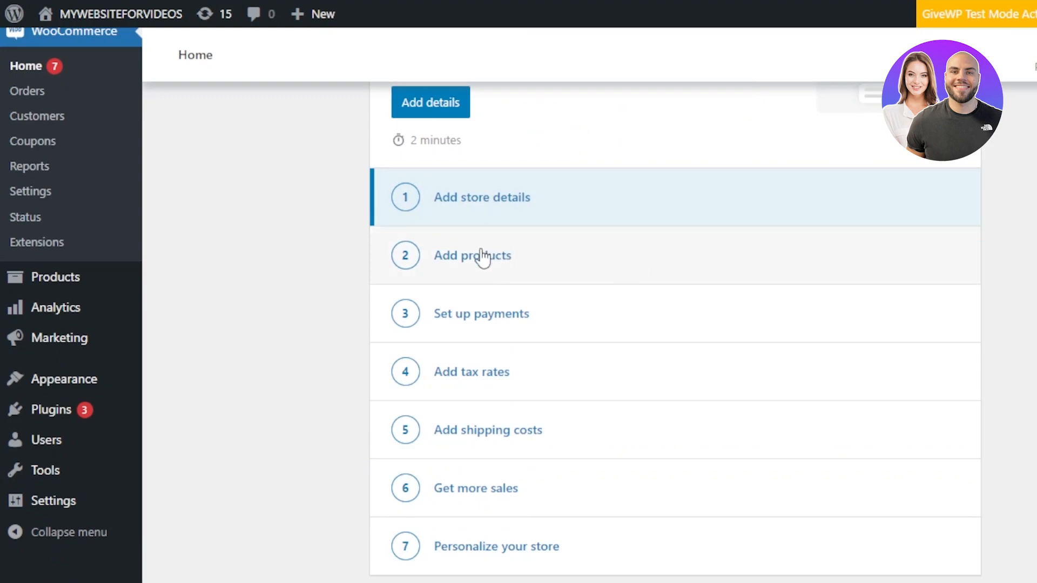
{"action": "left_click", "coordinate": [485, 254]}
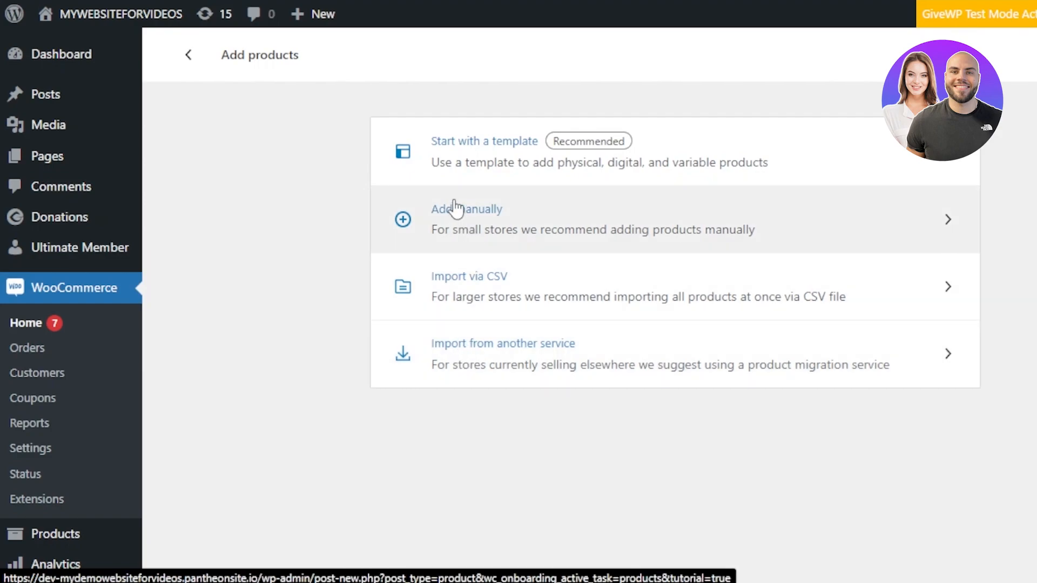
{"action": "left_click", "coordinate": [588, 217]}
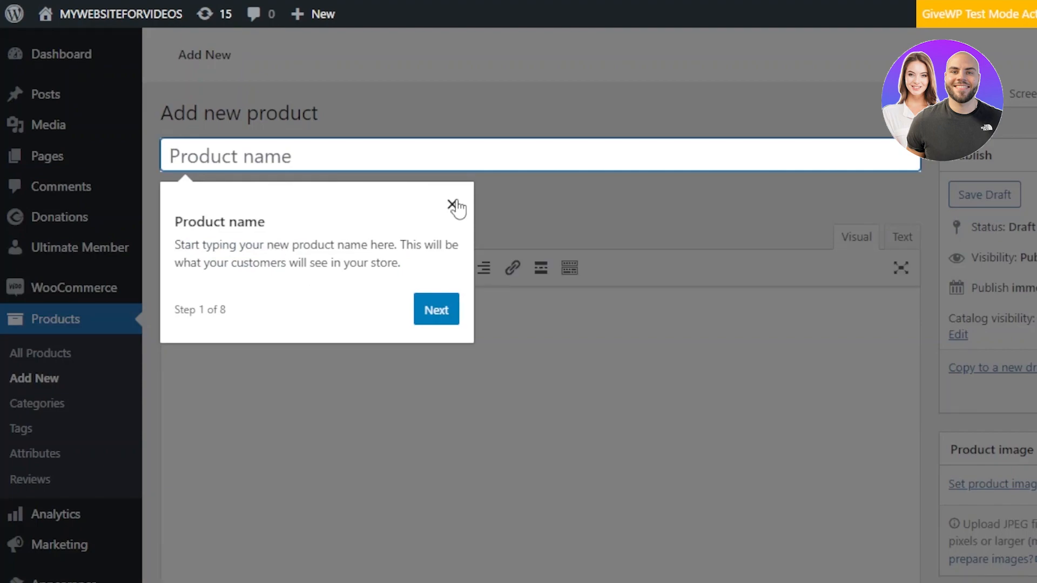
{"action": "left_click", "coordinate": [452, 204]}
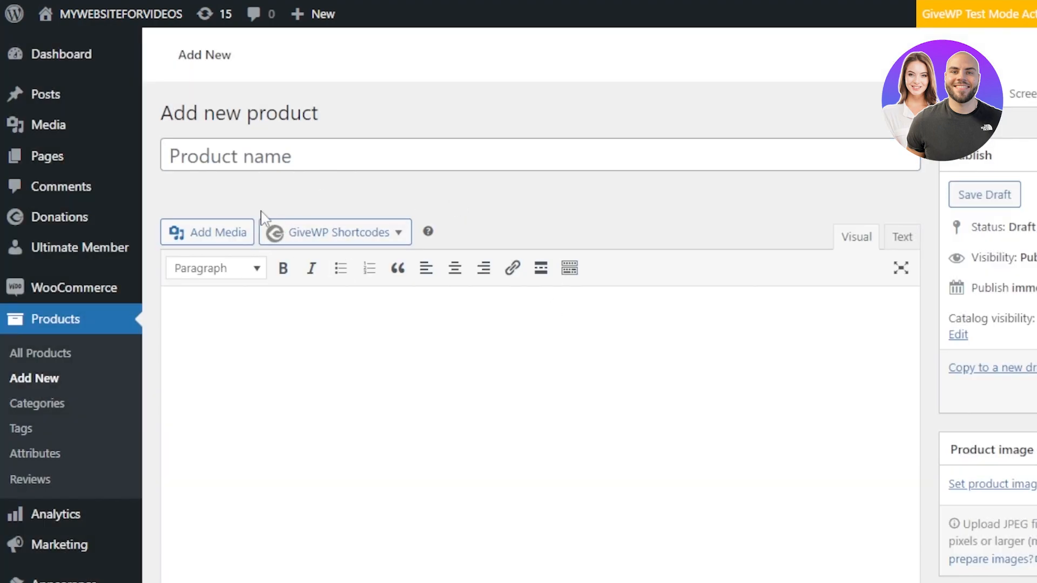
Name the new product "Yellow Hoodie".
{"action": "left_click", "coordinate": [216, 160]}
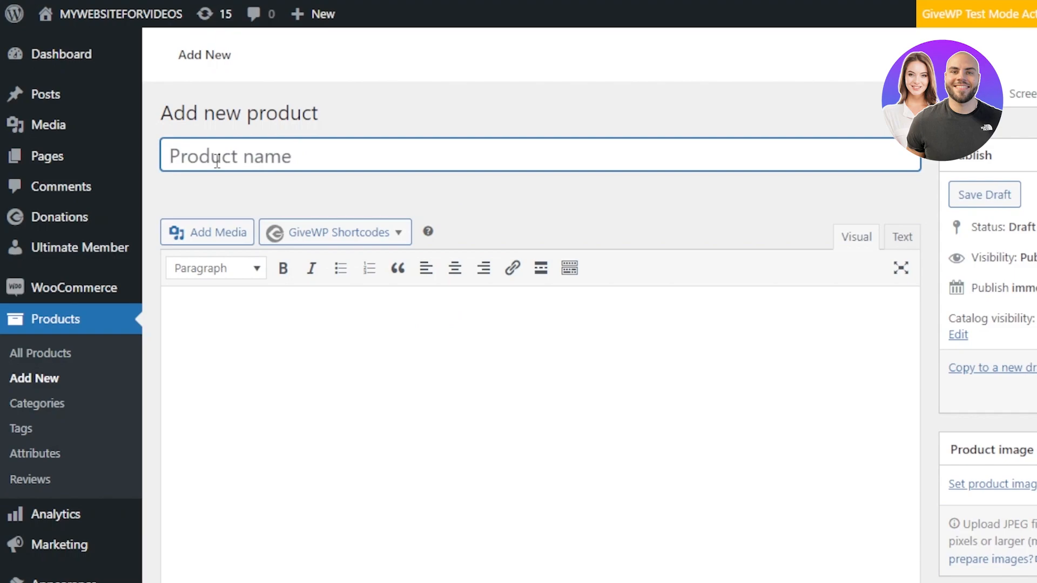
{"action": "type", "text": "Yello"}
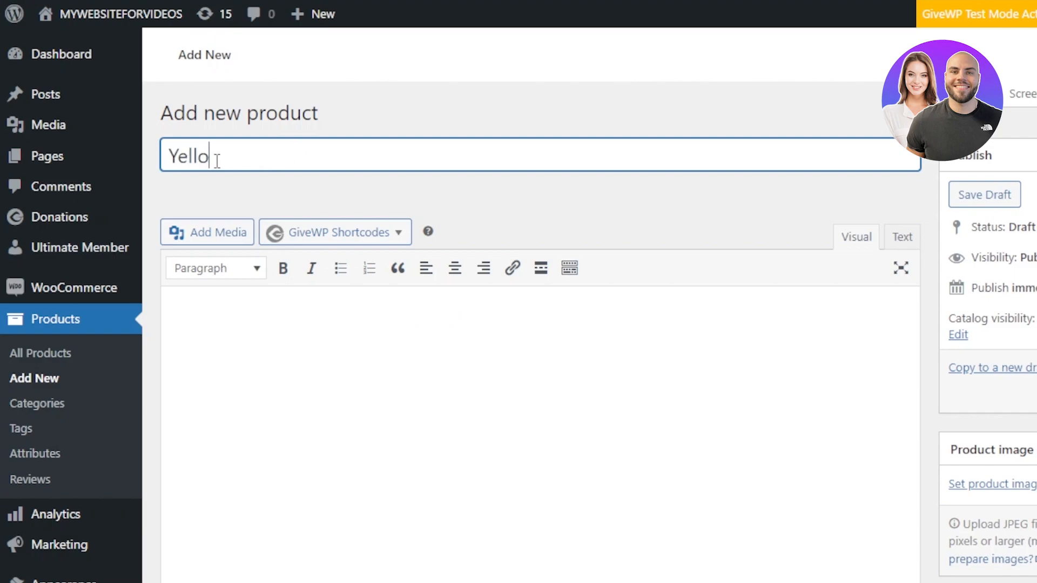
{"action": "type", "text": "w Hoodie"}
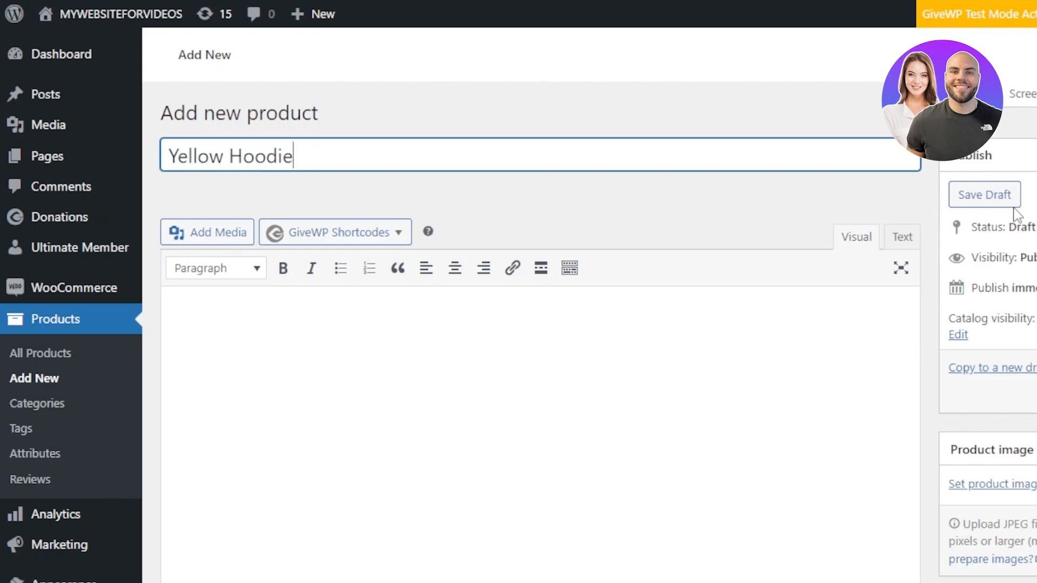
Enter "Yellow Hoodie ......" as the product's main description.
{"action": "scroll", "coordinate": [540, 346], "scroll_direction": "down", "scroll_amount": 1}
{"action": "scroll", "coordinate": [540, 346], "scroll_direction": "down", "scroll_amount": 3}
{"action": "scroll", "coordinate": [540, 346], "scroll_direction": "up", "scroll_amount": 1}
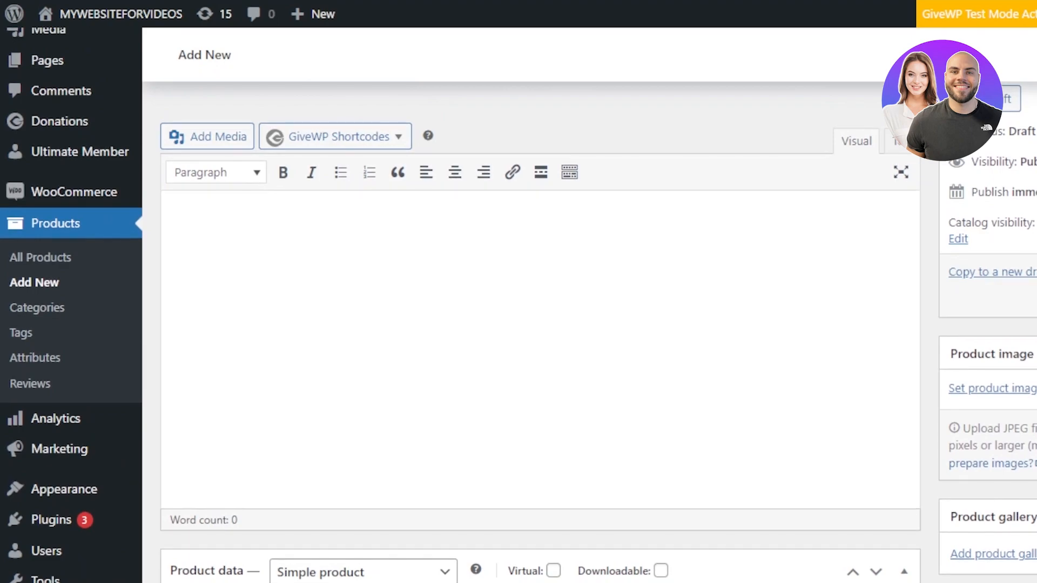
{"action": "left_click", "coordinate": [404, 294]}
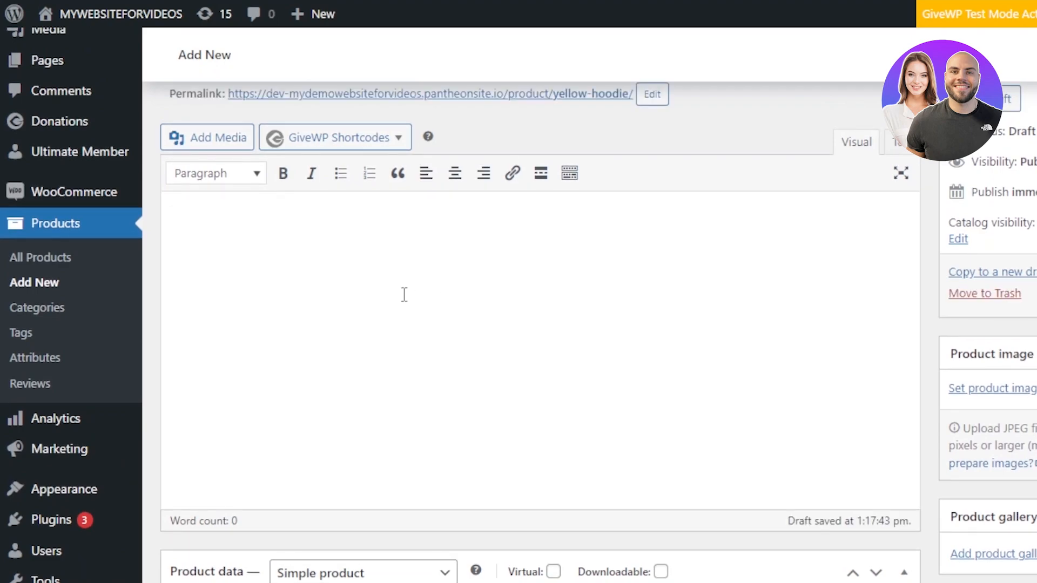
{"action": "type", "text": "Yellow Hoodie ......"}
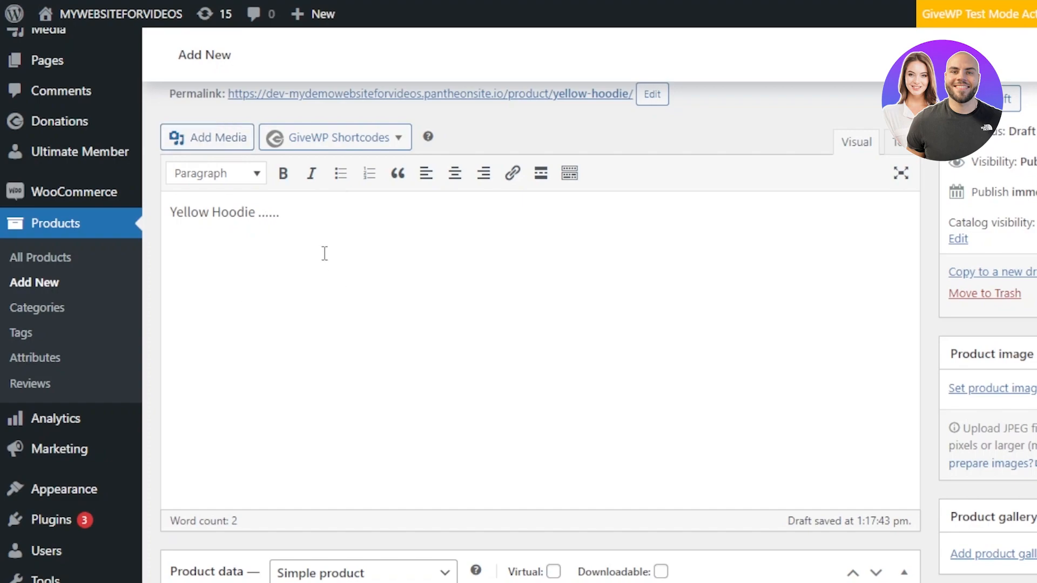
Choose Simple product as the product type in the product data.
{"action": "scroll", "coordinate": [540, 324], "scroll_direction": "down", "scroll_amount": 6}
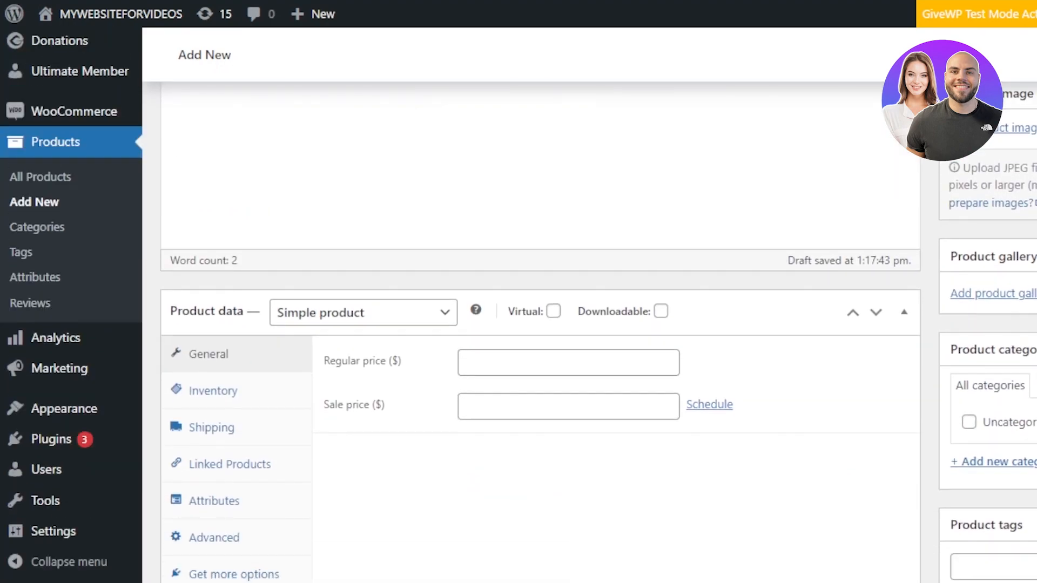
{"action": "scroll", "coordinate": [513, 399], "scroll_direction": "down", "scroll_amount": 1}
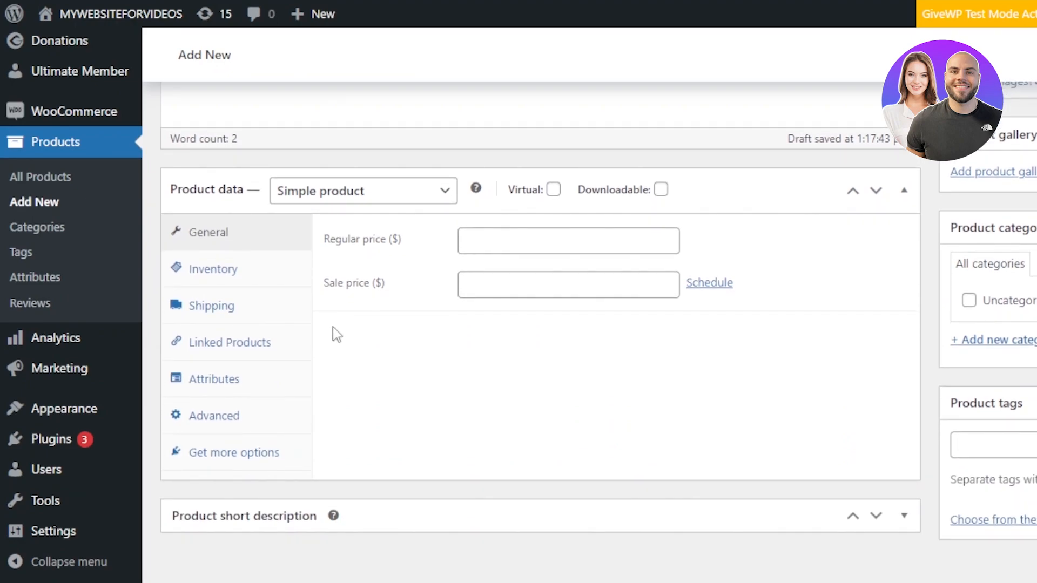
{"action": "left_click", "coordinate": [376, 189]}
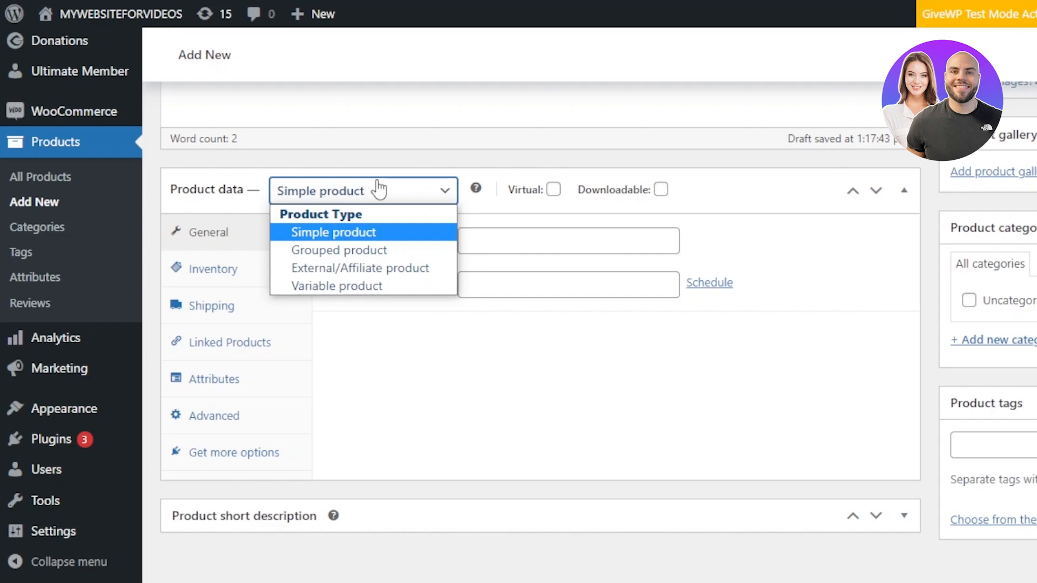
{"action": "left_click", "coordinate": [395, 236]}
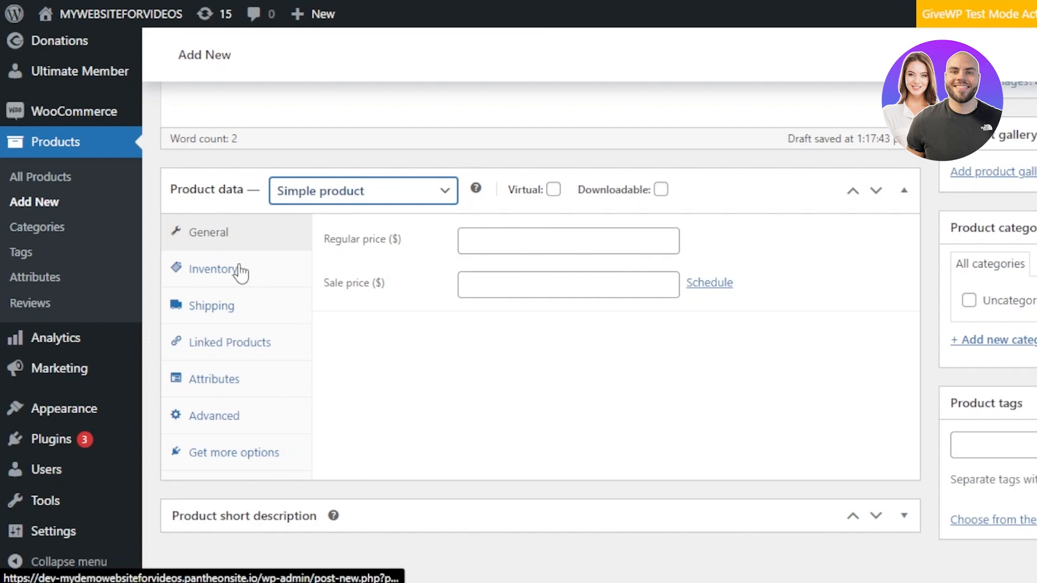
Set the product's regular price to $30 and its sale price to $25.
{"action": "left_click", "coordinate": [510, 247]}
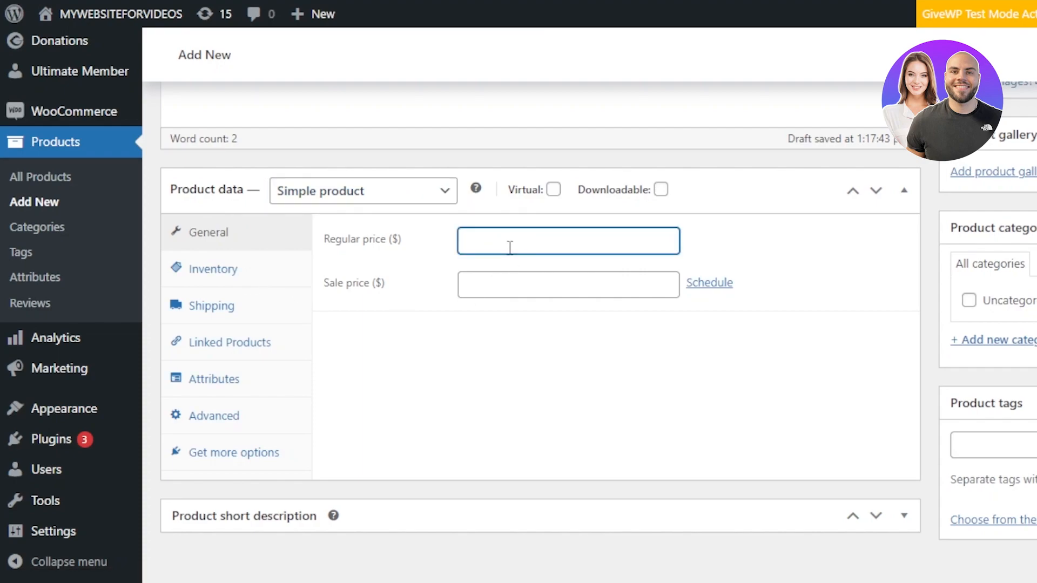
{"action": "type", "text": "25"}
{"action": "key", "text": "BackSpace"}
{"action": "key", "text": "BackSpace"}
{"action": "type", "text": "30"}
{"action": "left_click", "coordinate": [486, 288]}
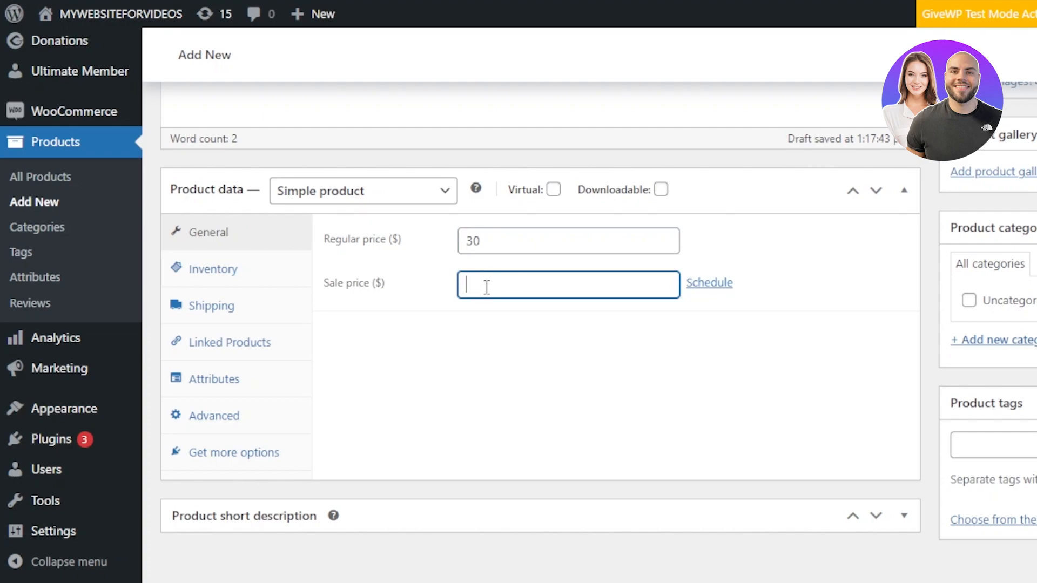
{"action": "type", "text": "25"}
Examine the product's inventory settings, including the stock status choices and the SKU explanation.
{"action": "scroll", "coordinate": [486, 335], "scroll_direction": "up", "scroll_amount": 1}
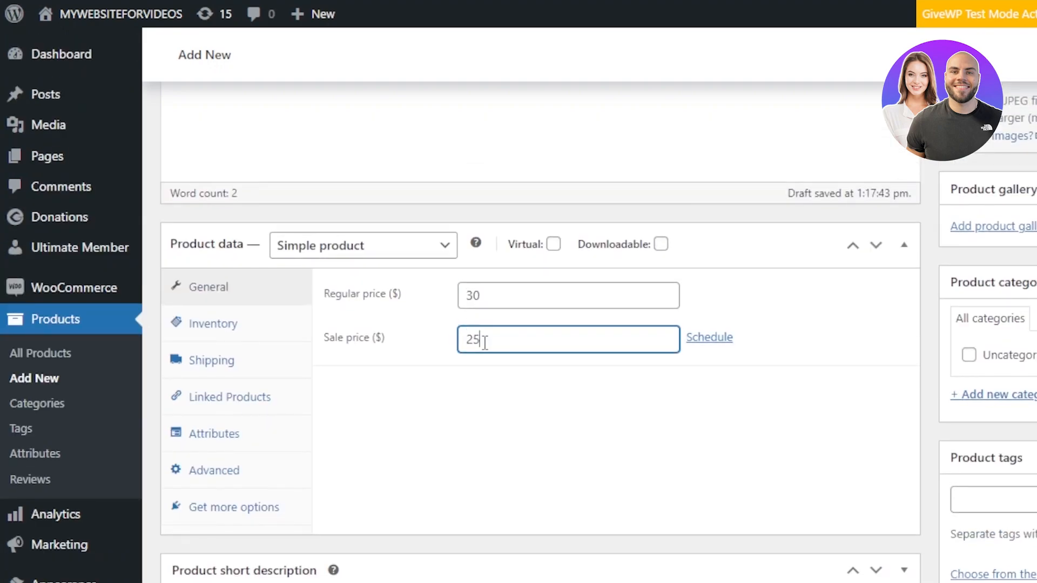
{"action": "left_click", "coordinate": [264, 331]}
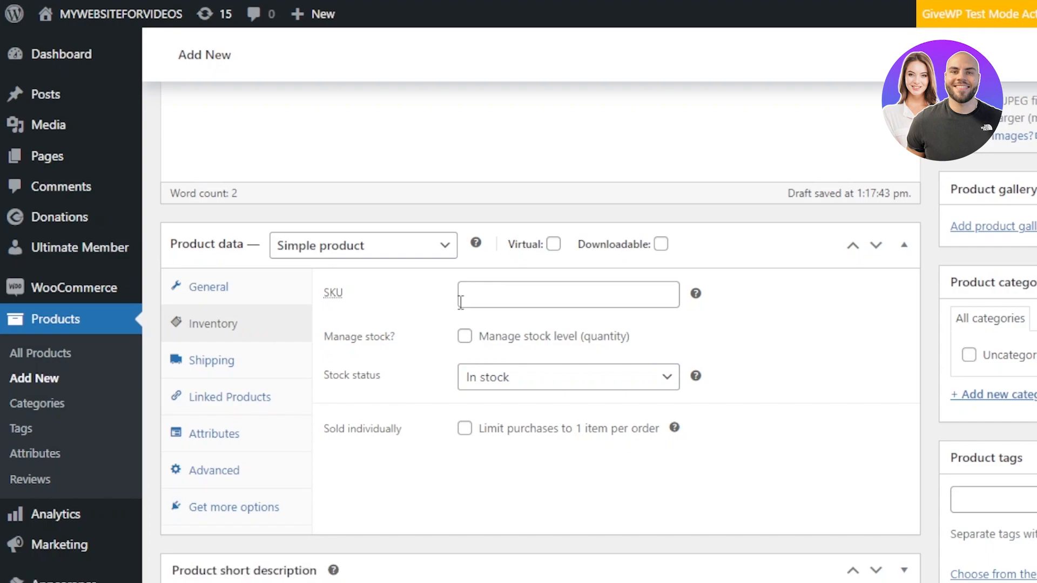
{"action": "left_click", "coordinate": [525, 384]}
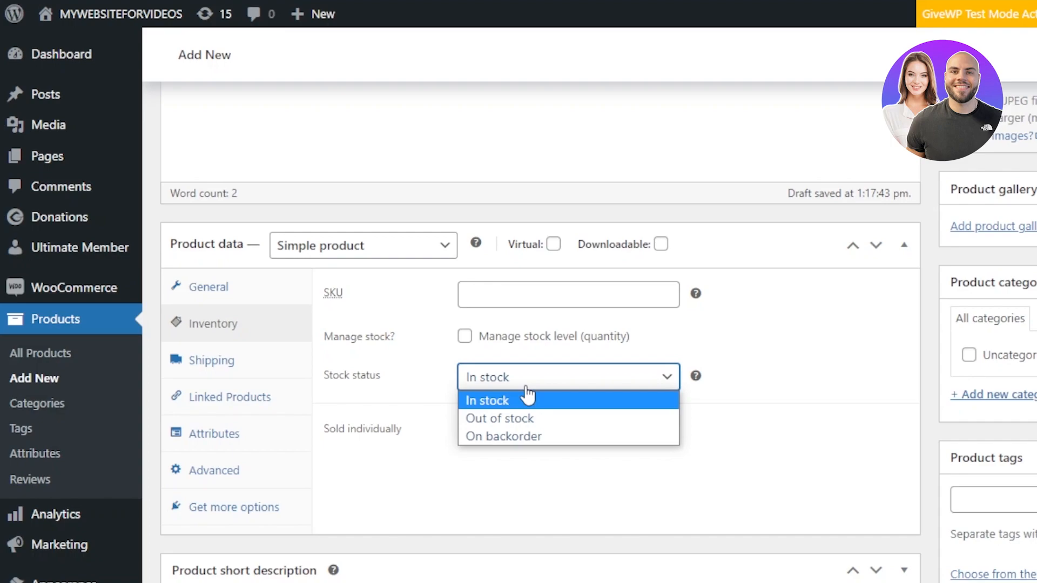
{"action": "left_click", "coordinate": [527, 294]}
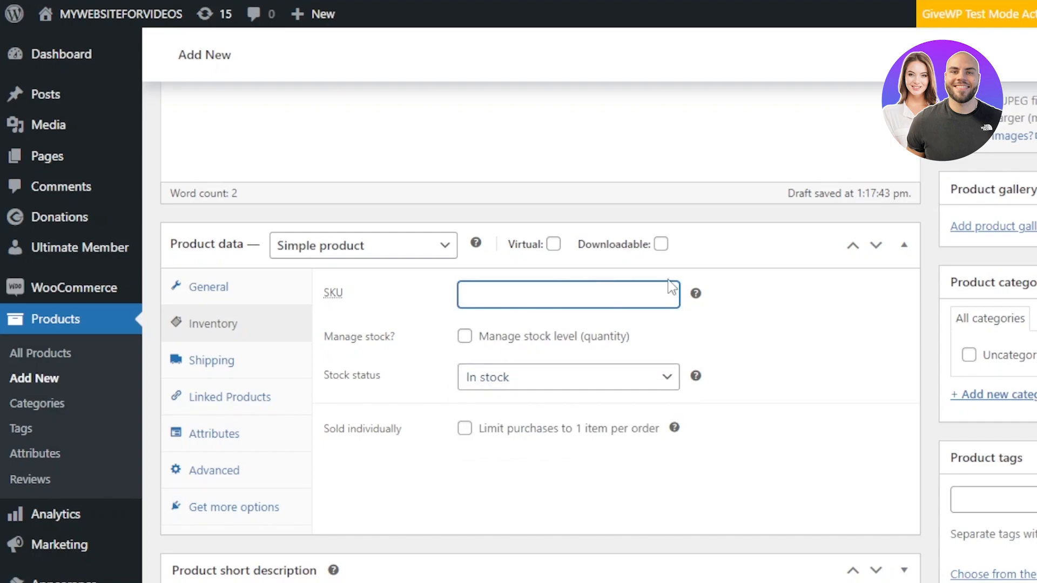
{"action": "mouse_move", "coordinate": [696, 294]}
Set the product's shipping weight to 1 kg and choose No shipping class.
{"action": "left_click", "coordinate": [269, 376]}
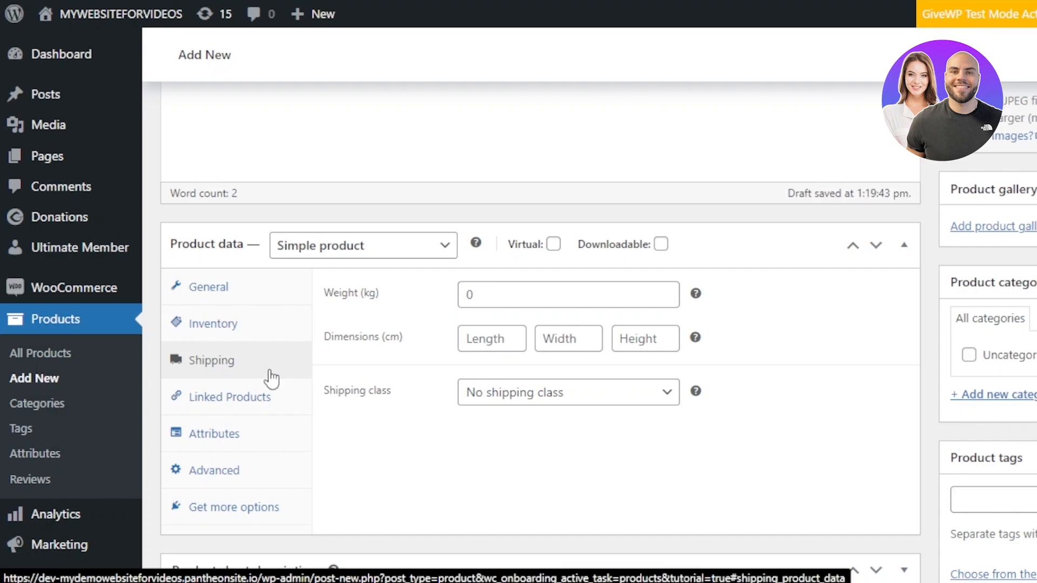
{"action": "left_click", "coordinate": [500, 286]}
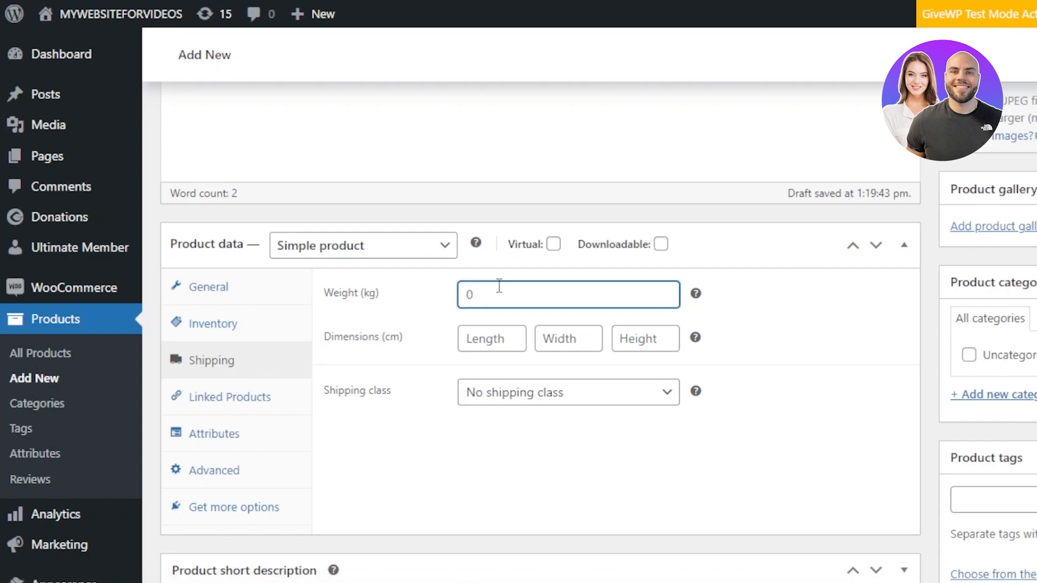
{"action": "left_click", "coordinate": [493, 338]}
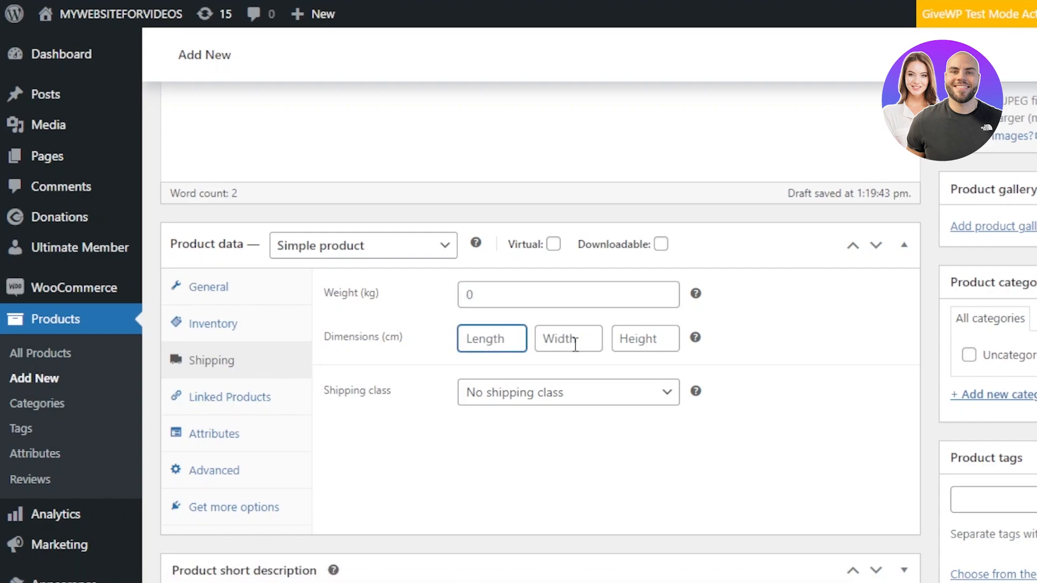
{"action": "left_click", "coordinate": [507, 296]}
{"action": "type", "text": "1"}
{"action": "key", "text": "Tab"}
{"action": "left_click", "coordinate": [498, 403]}
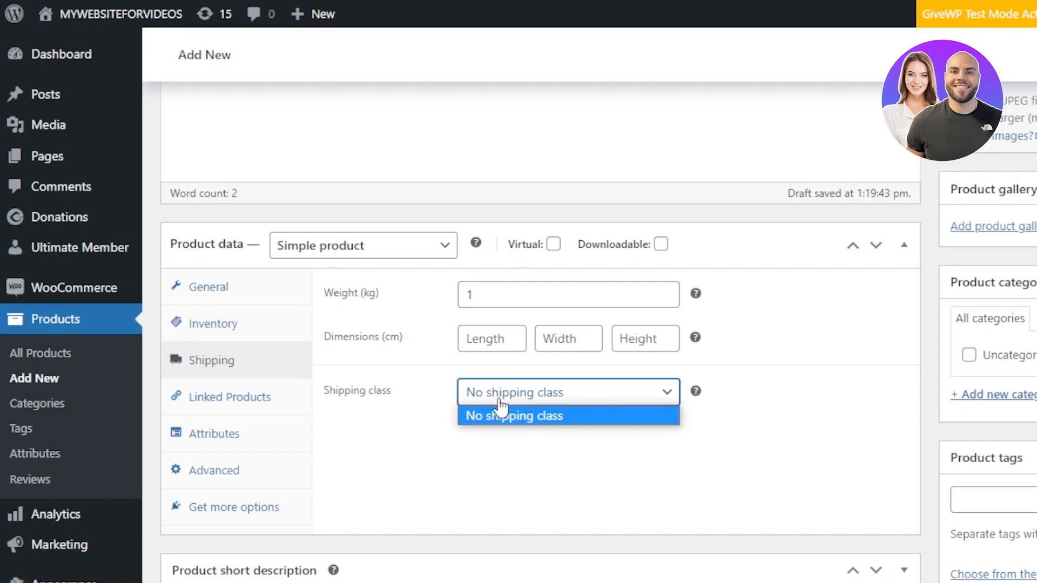
{"action": "left_click", "coordinate": [522, 419]}
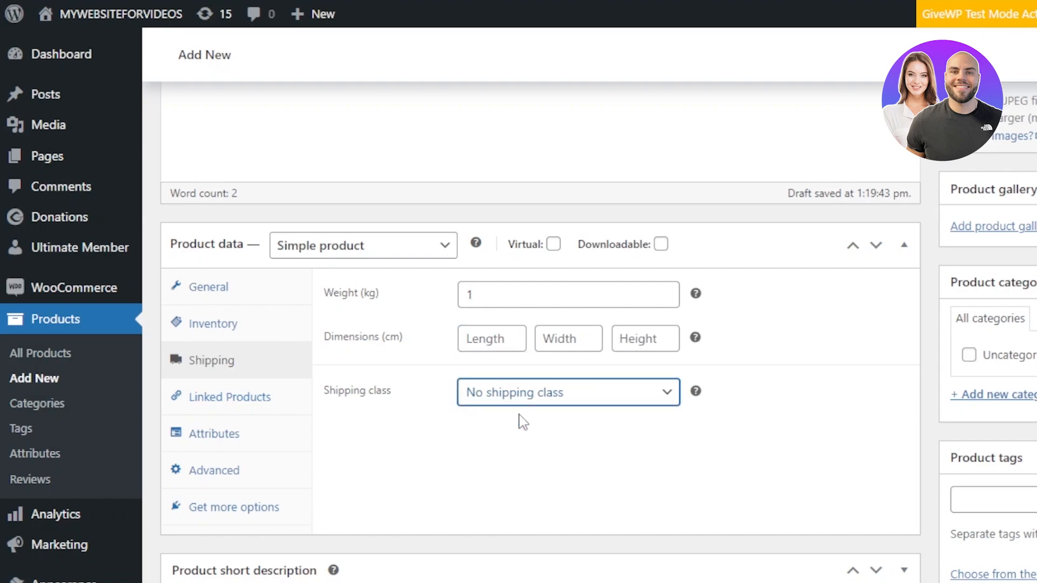
Read the explanations of upsells and cross-sells in the linked products settings.
{"action": "left_click", "coordinate": [269, 410]}
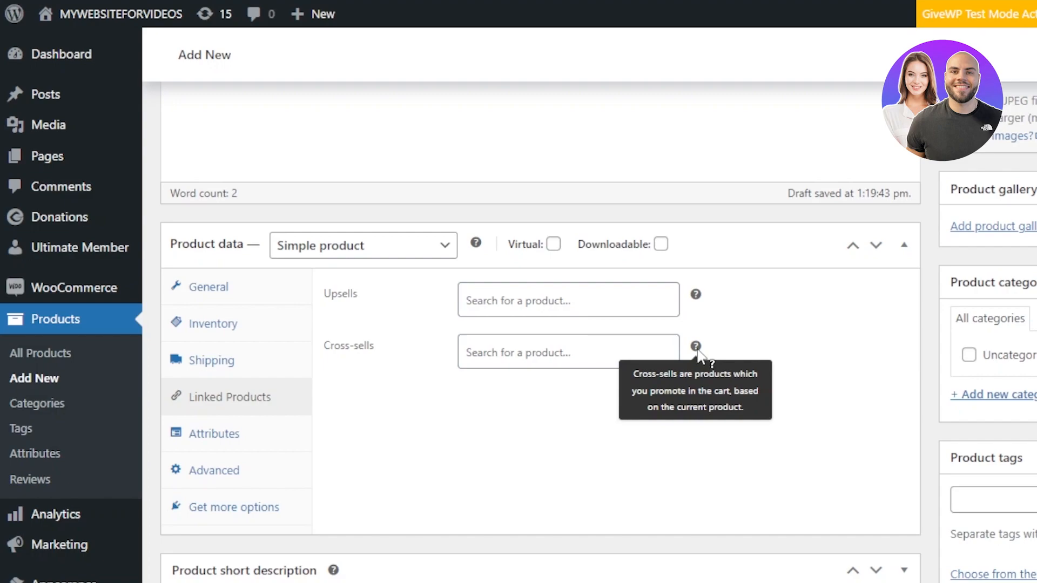
{"action": "mouse_move", "coordinate": [697, 297]}
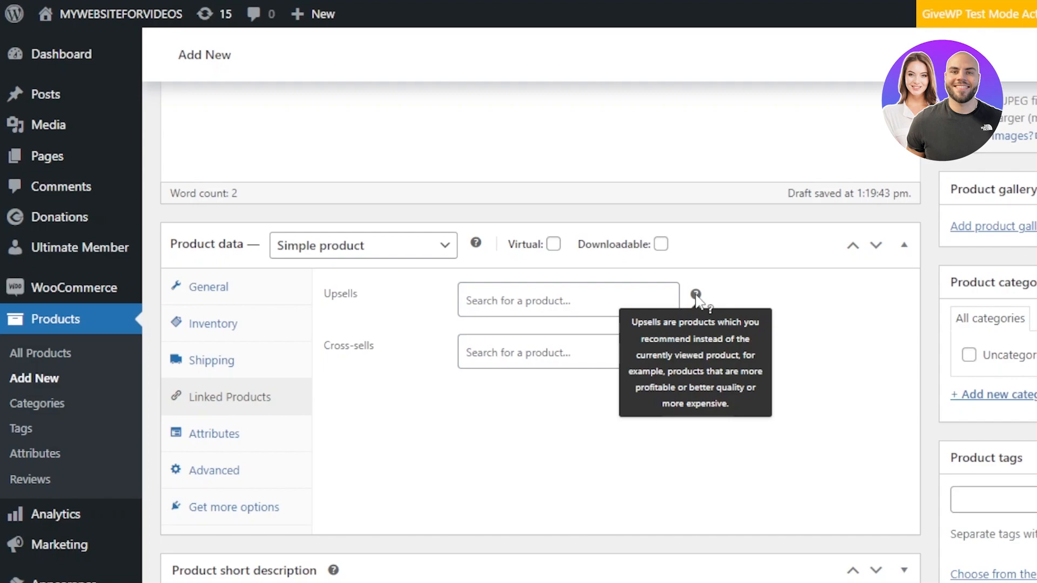
{"action": "mouse_move", "coordinate": [697, 349]}
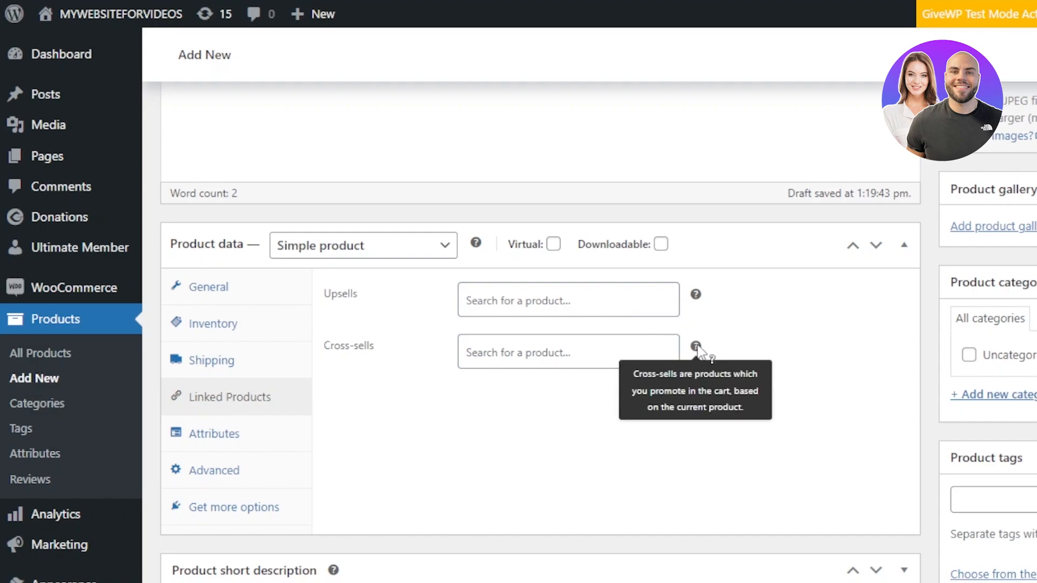
Choose Custom product attribute as the attribute type in the product's attribute settings.
{"action": "left_click", "coordinate": [229, 438]}
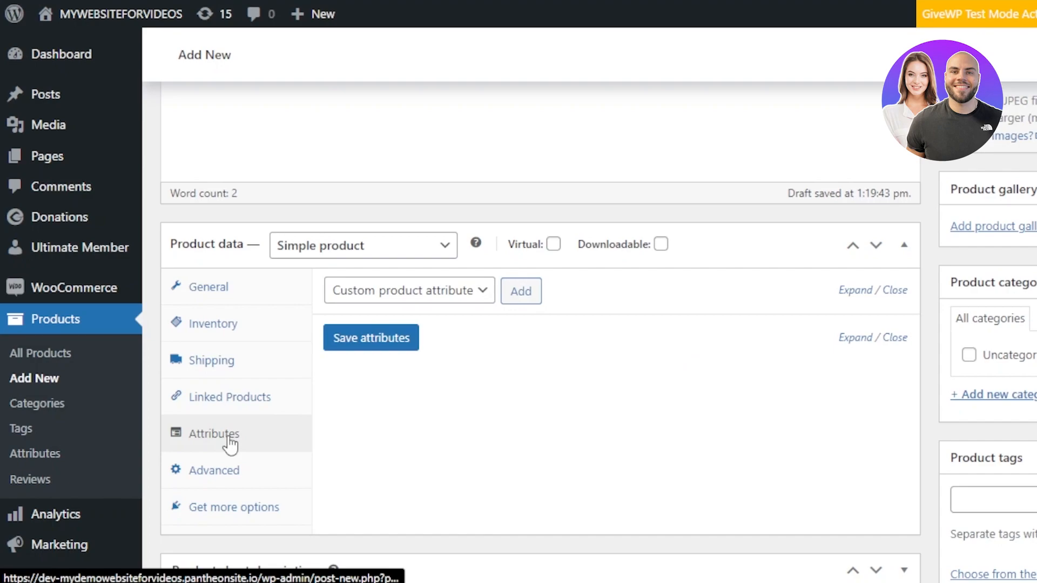
{"action": "left_click", "coordinate": [444, 292]}
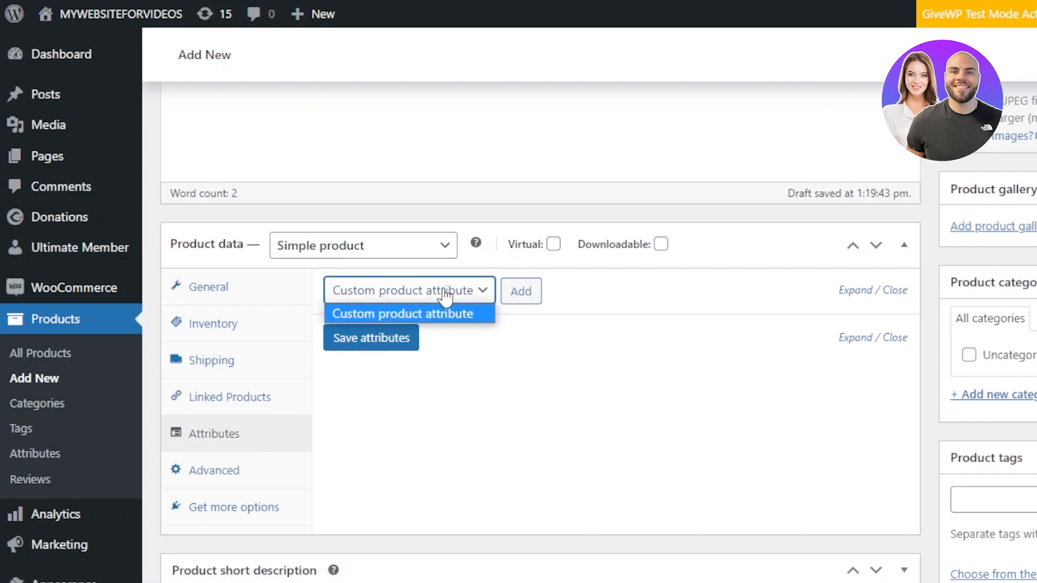
{"action": "left_click", "coordinate": [464, 314]}
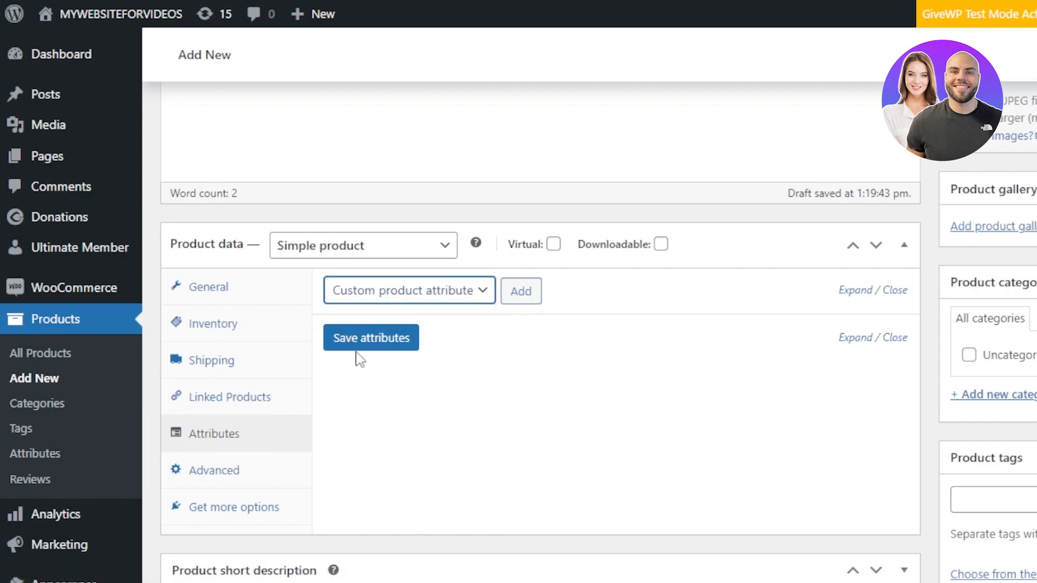
Add a custom product attribute named Color with the values "Yellow, Black, Red" and save the attributes.
{"action": "left_click", "coordinate": [529, 286]}
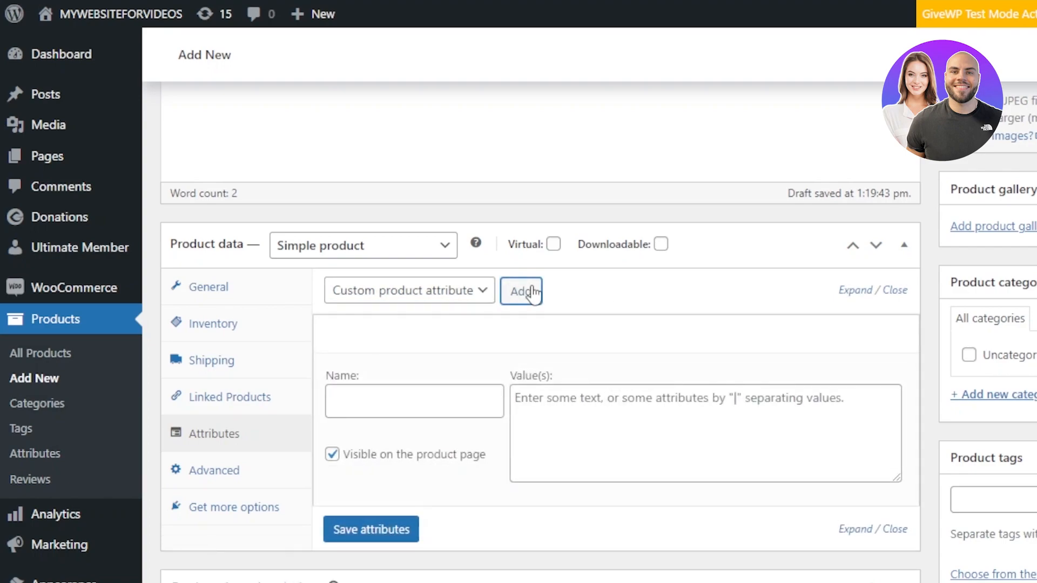
{"action": "left_click", "coordinate": [401, 412]}
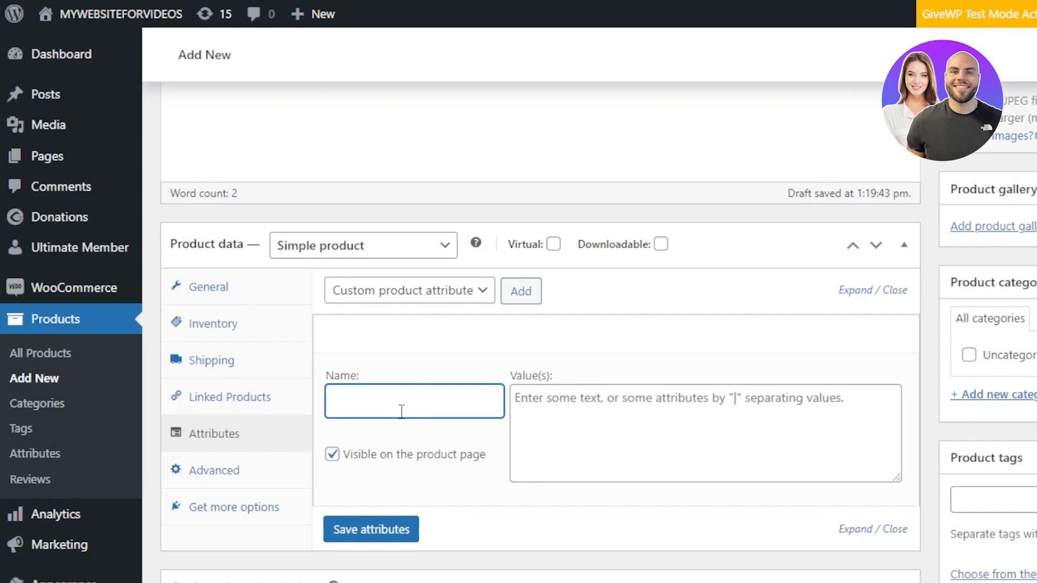
{"action": "type", "text": "Color"}
{"action": "left_click", "coordinate": [559, 420]}
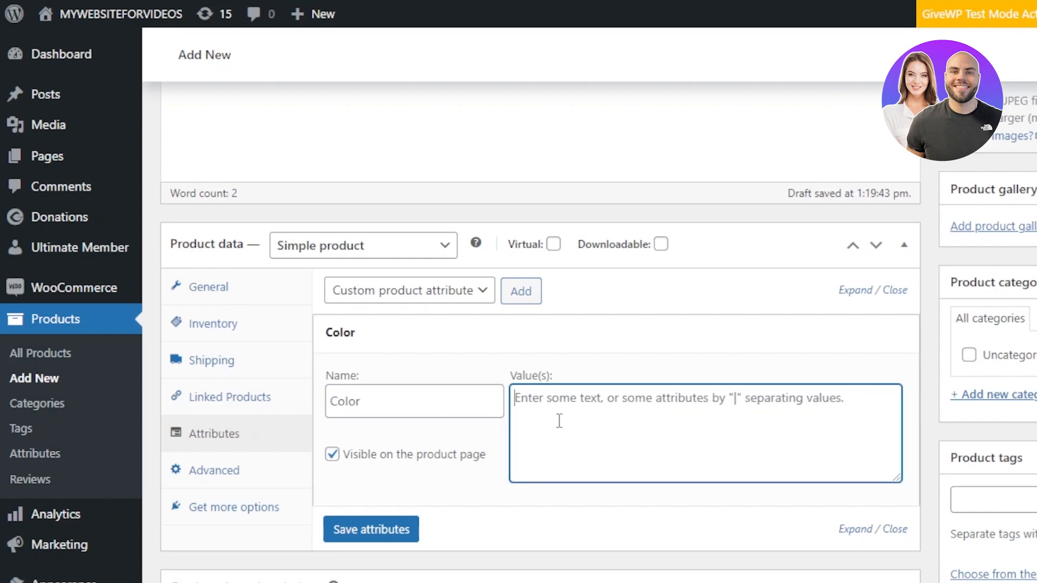
{"action": "type", "text": "Yello"}
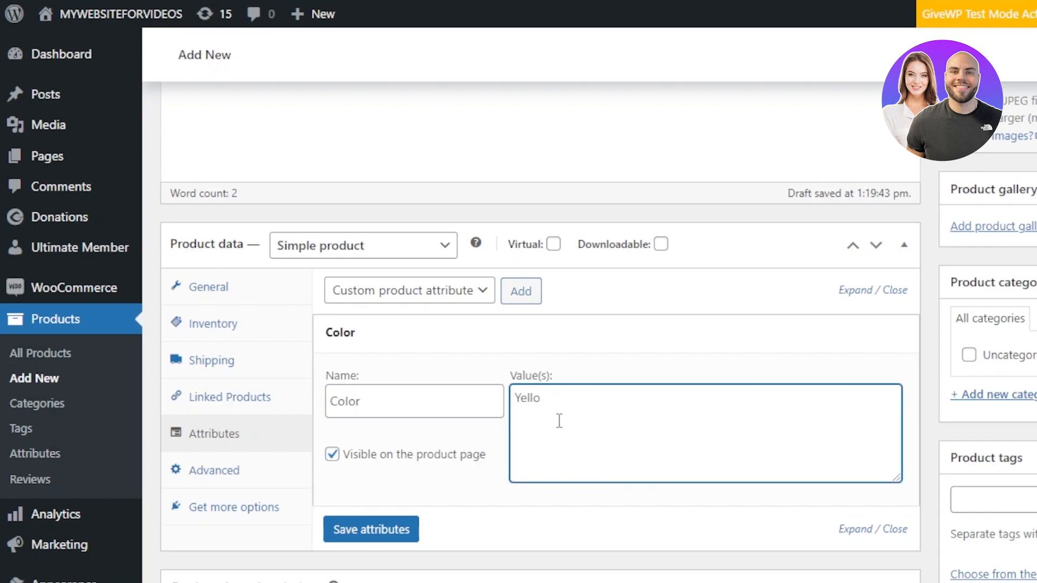
{"action": "type", "text": "w, Black, Red"}
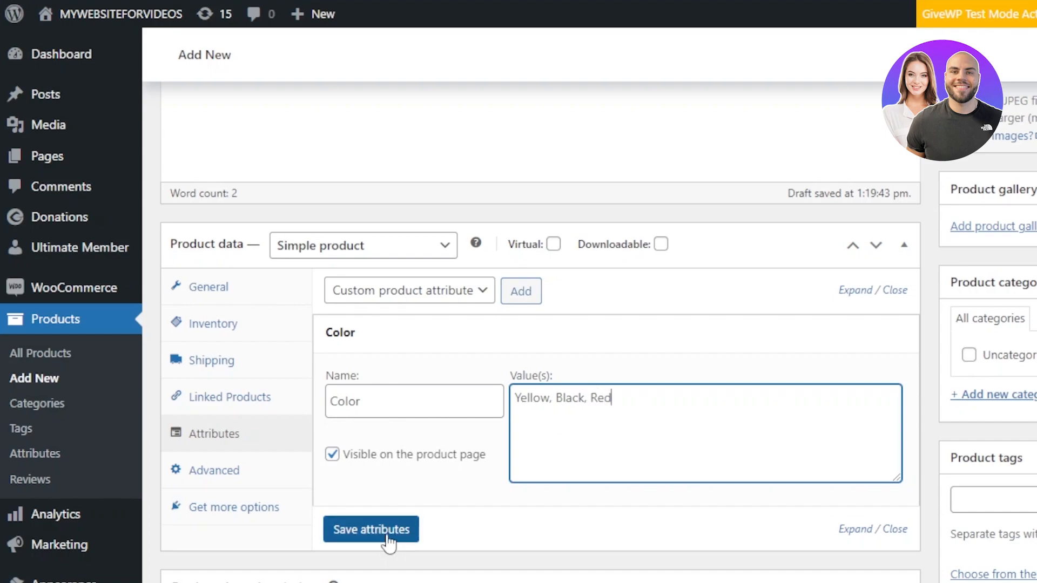
{"action": "left_click", "coordinate": [389, 541]}
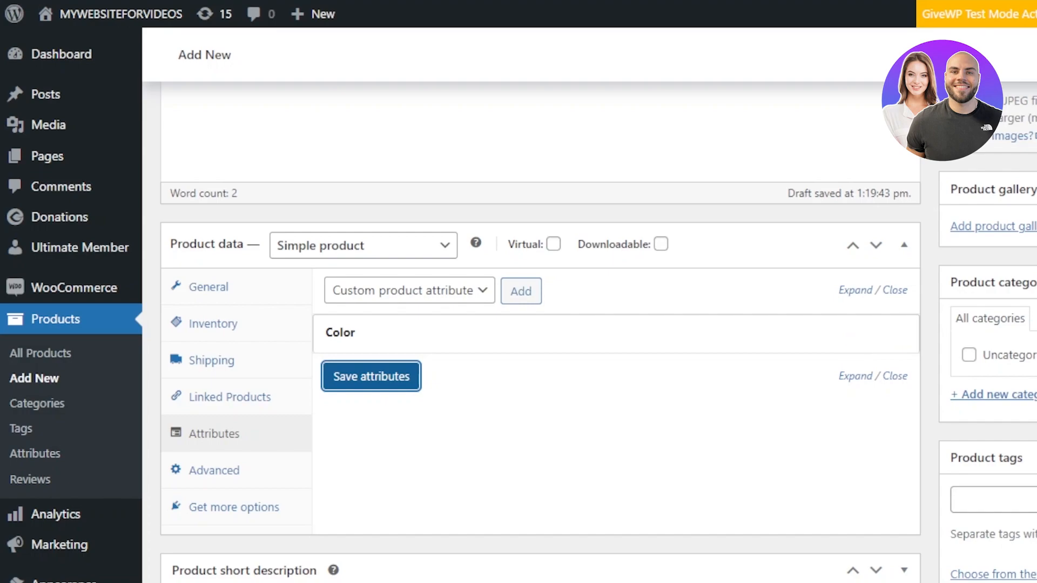
Enter "Thankyou" as the purchase note in the product's advanced settings and open the extension options.
{"action": "scroll", "coordinate": [231, 308], "scroll_direction": "down", "scroll_amount": 3}
{"action": "left_click", "coordinate": [231, 308]}
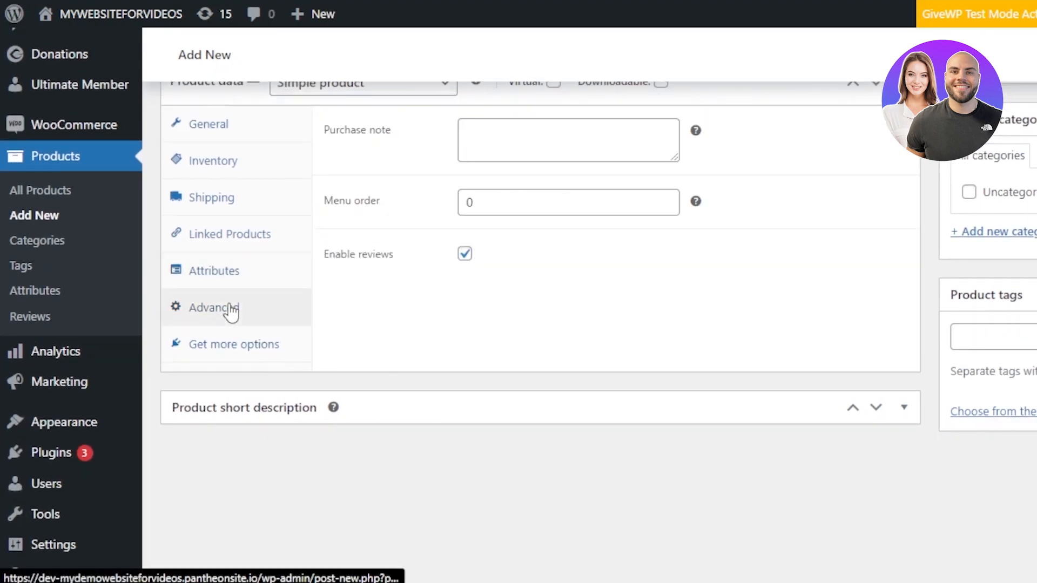
{"action": "left_click", "coordinate": [523, 135]}
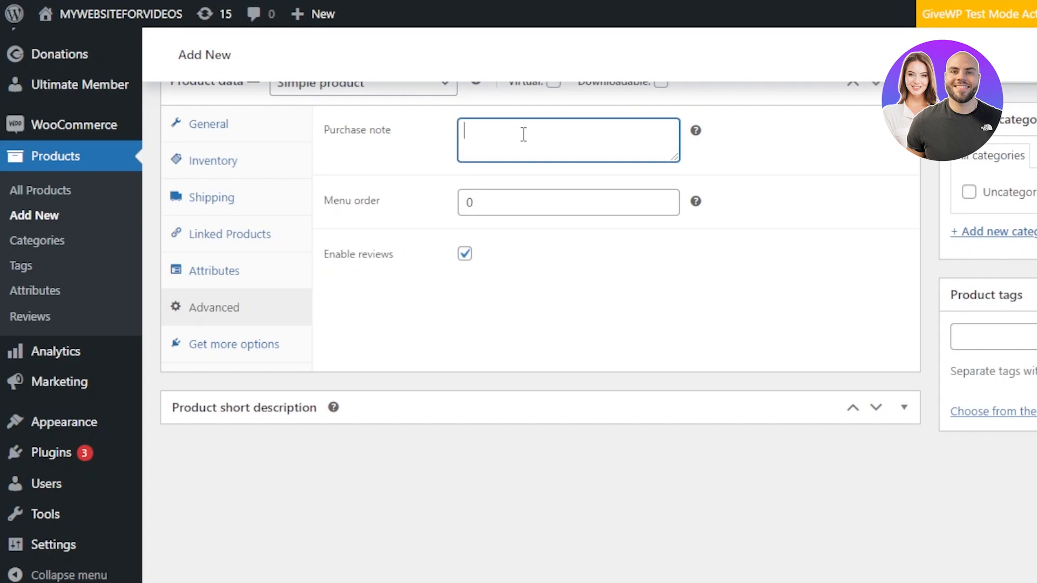
{"action": "type", "text": "Thankyou"}
{"action": "left_click", "coordinate": [219, 354]}
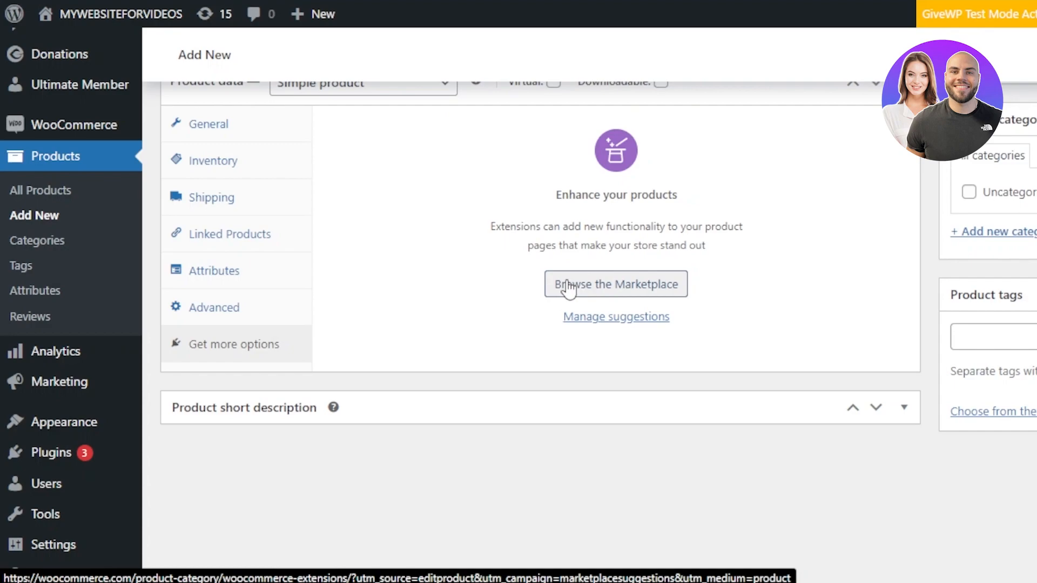
Upload the yellow hoodie picture "download (8)" and set it as the product image.
{"action": "scroll", "coordinate": [540, 335], "scroll_direction": "up", "scroll_amount": 7}
{"action": "scroll", "coordinate": [540, 335], "scroll_direction": "down", "scroll_amount": 6}
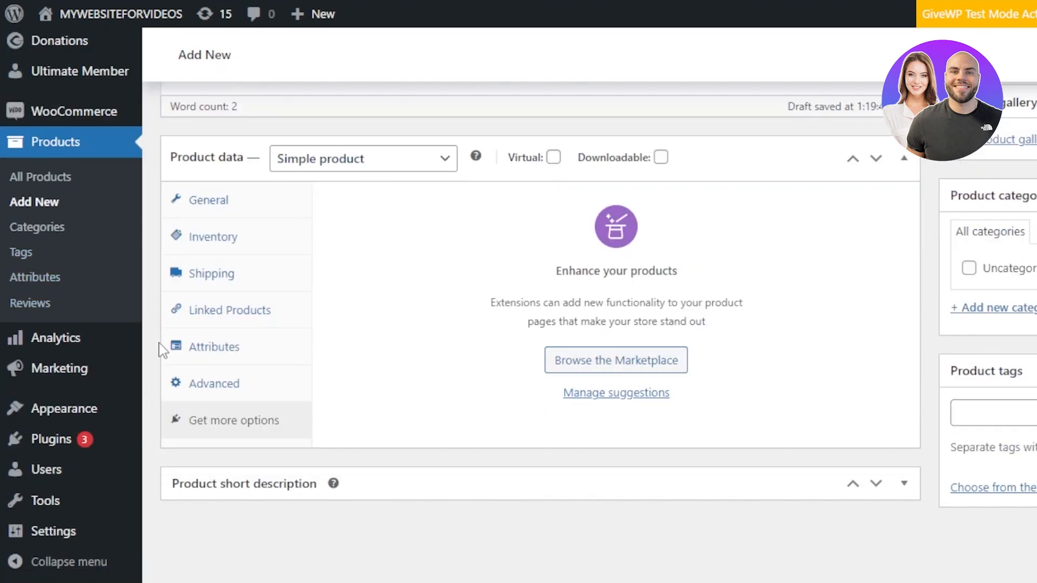
{"action": "scroll", "coordinate": [162, 350], "scroll_direction": "up", "scroll_amount": 6}
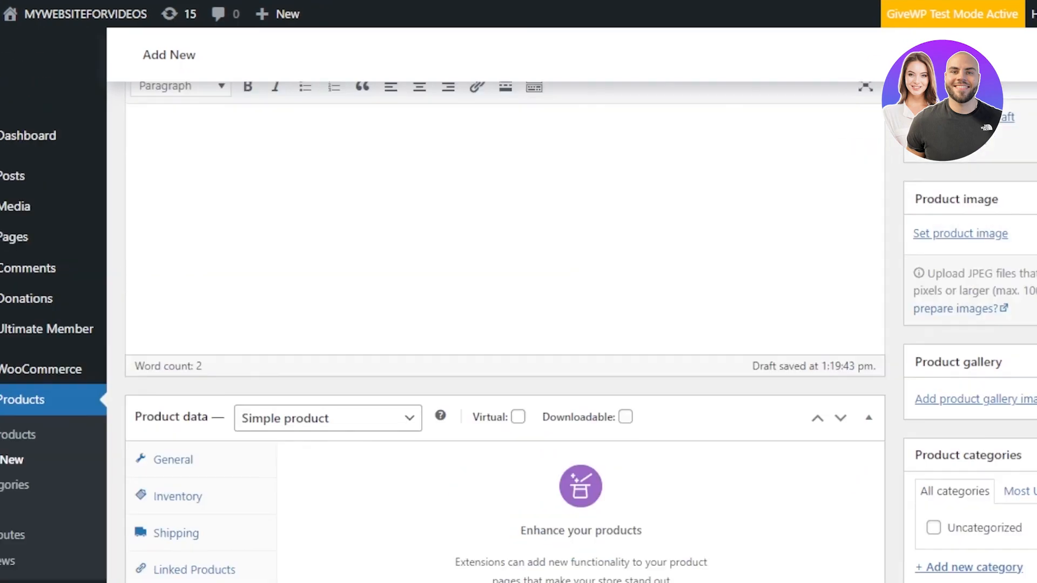
{"action": "scroll", "coordinate": [378, 324], "scroll_direction": "down", "scroll_amount": 1}
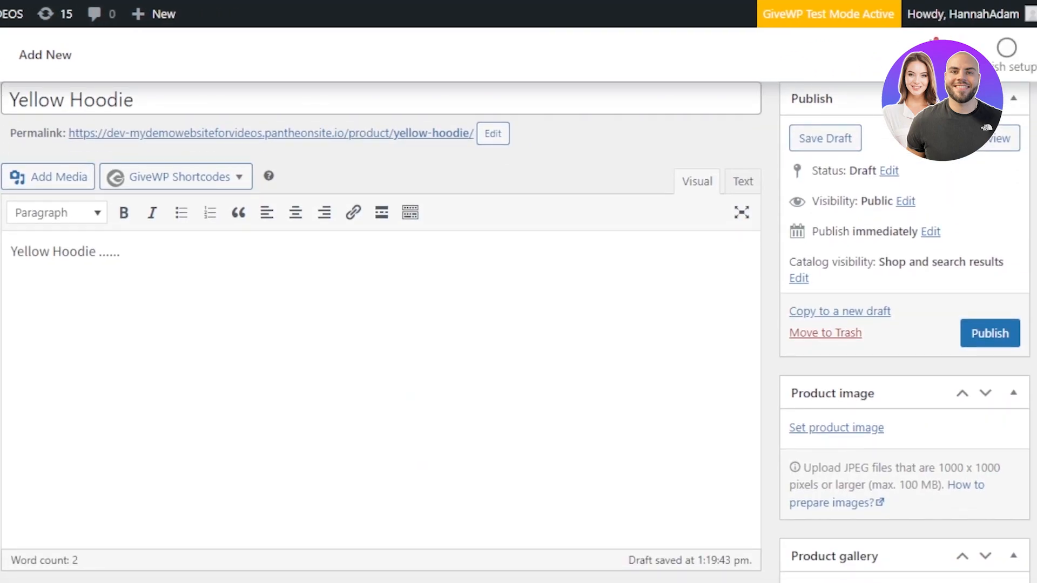
{"action": "scroll", "coordinate": [826, 268], "scroll_direction": "down", "scroll_amount": 3}
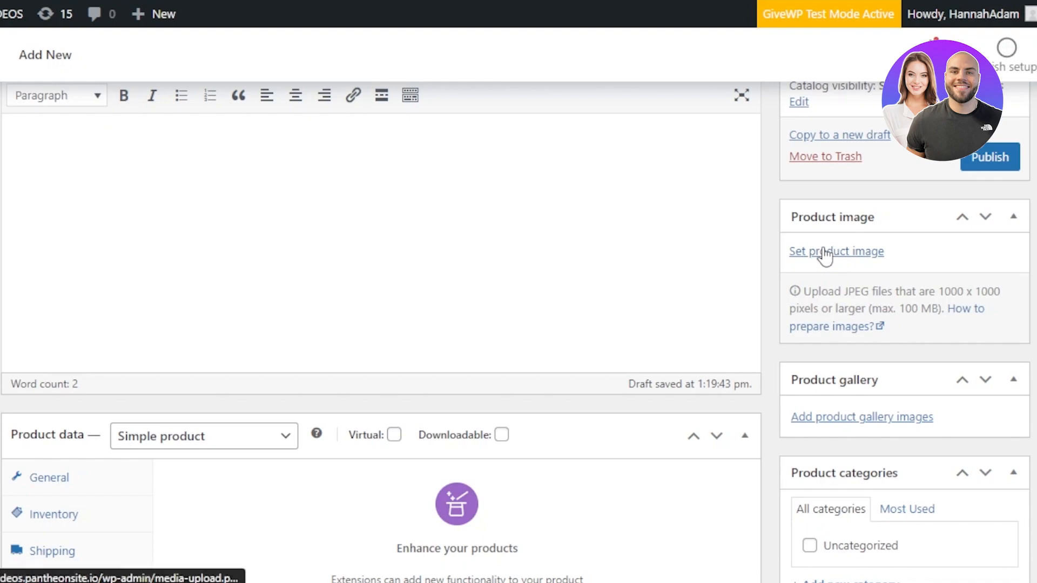
{"action": "left_click", "coordinate": [829, 251]}
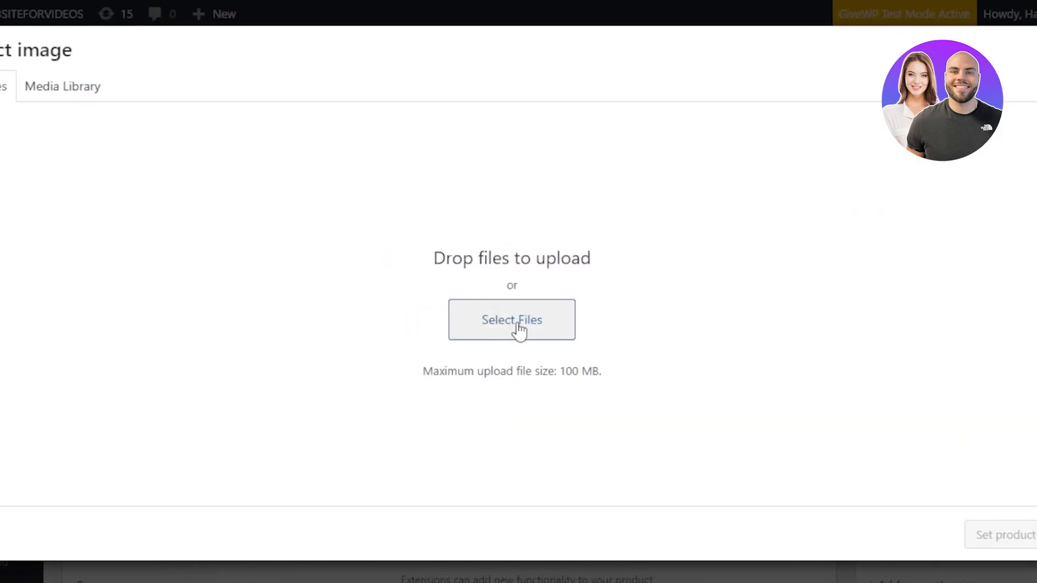
{"action": "left_click", "coordinate": [522, 325]}
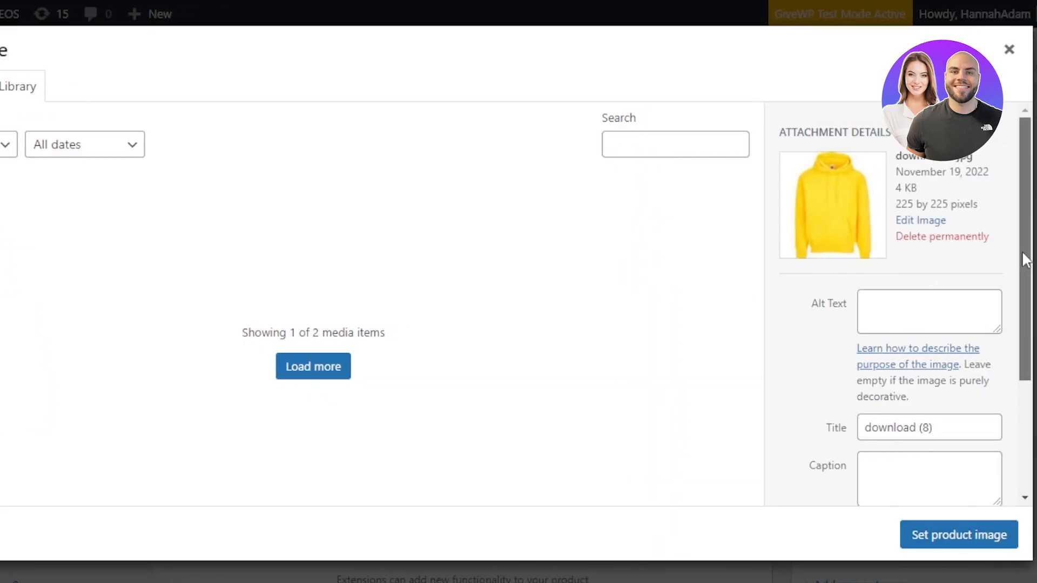
{"action": "left_click_drag", "start_coordinate": [1022, 251], "coordinate": [1031, 385]}
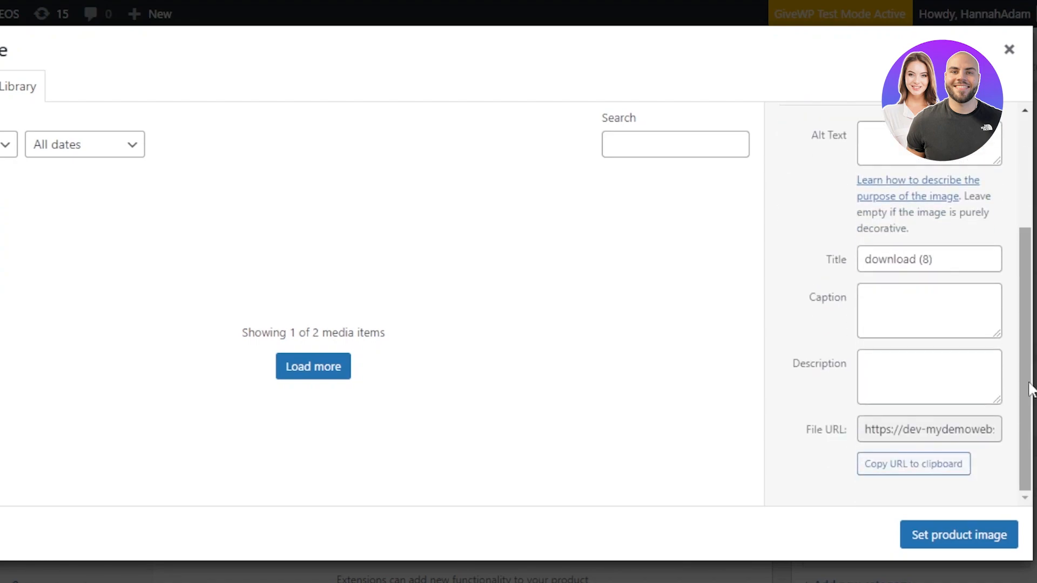
{"action": "left_click", "coordinate": [974, 546]}
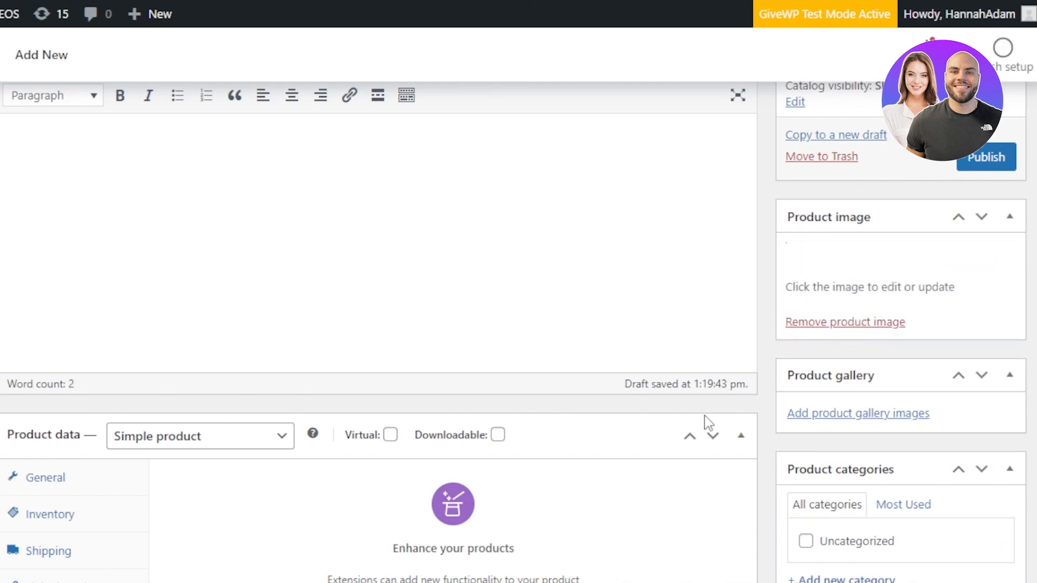
Create a new product category named Winter and assign it to the hoodie.
{"action": "scroll", "coordinate": [824, 277], "scroll_direction": "down", "scroll_amount": 5}
{"action": "scroll", "coordinate": [1030, 381], "scroll_direction": "down", "scroll_amount": 1}
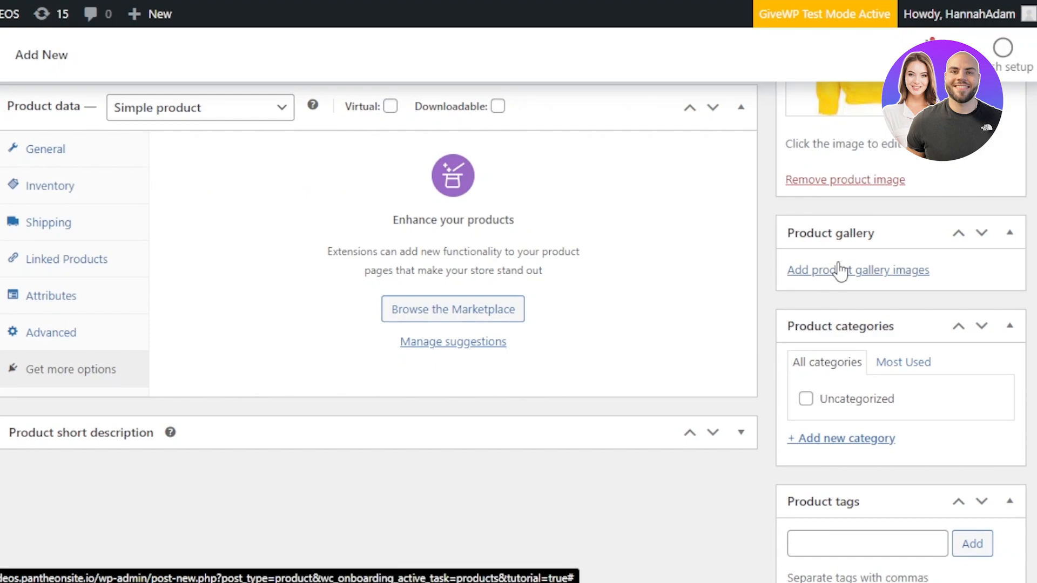
{"action": "scroll", "coordinate": [815, 324], "scroll_direction": "down", "scroll_amount": 2}
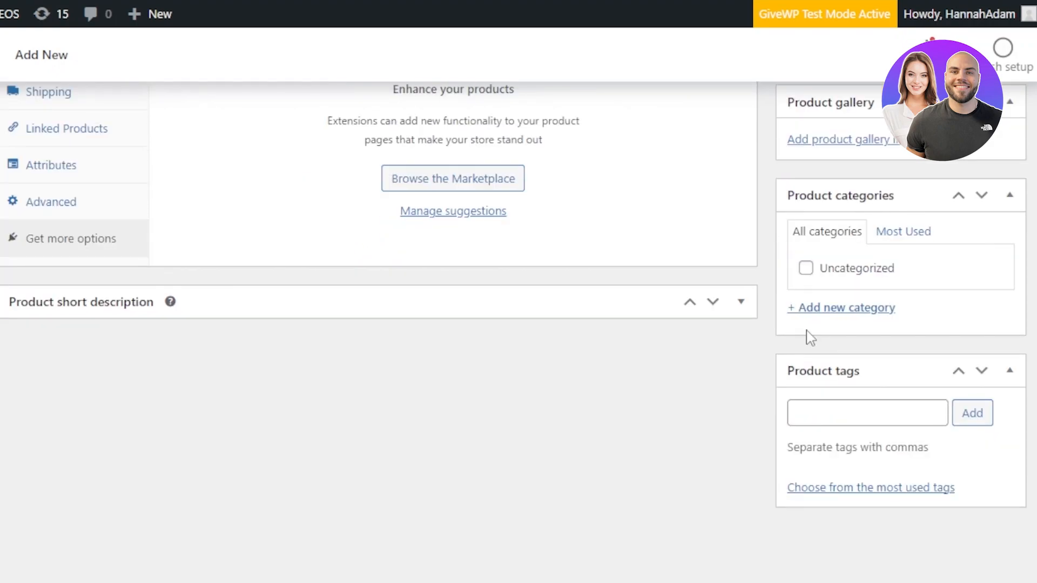
{"action": "left_click", "coordinate": [800, 313]}
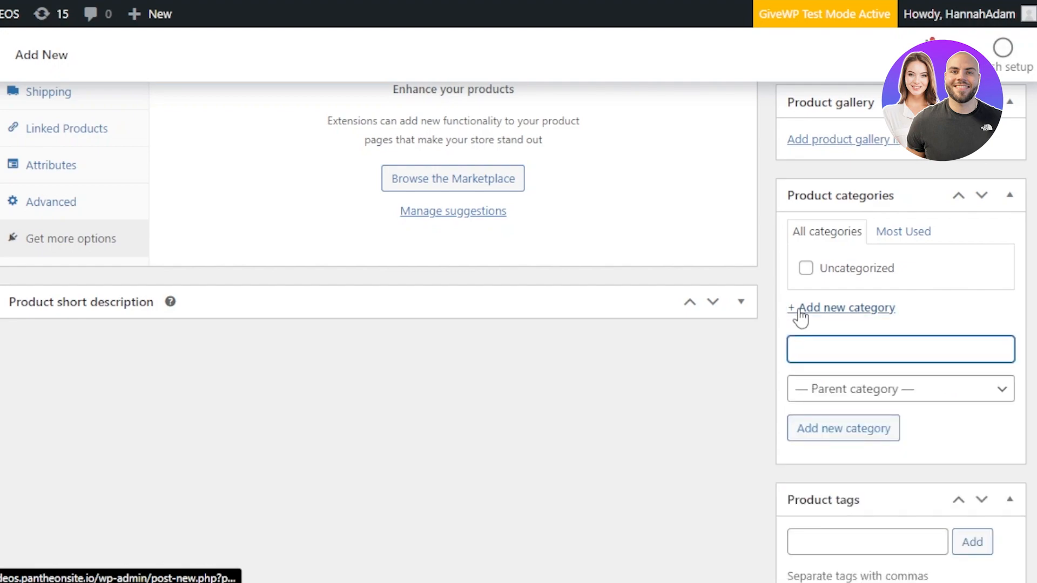
{"action": "type", "text": "Winter"}
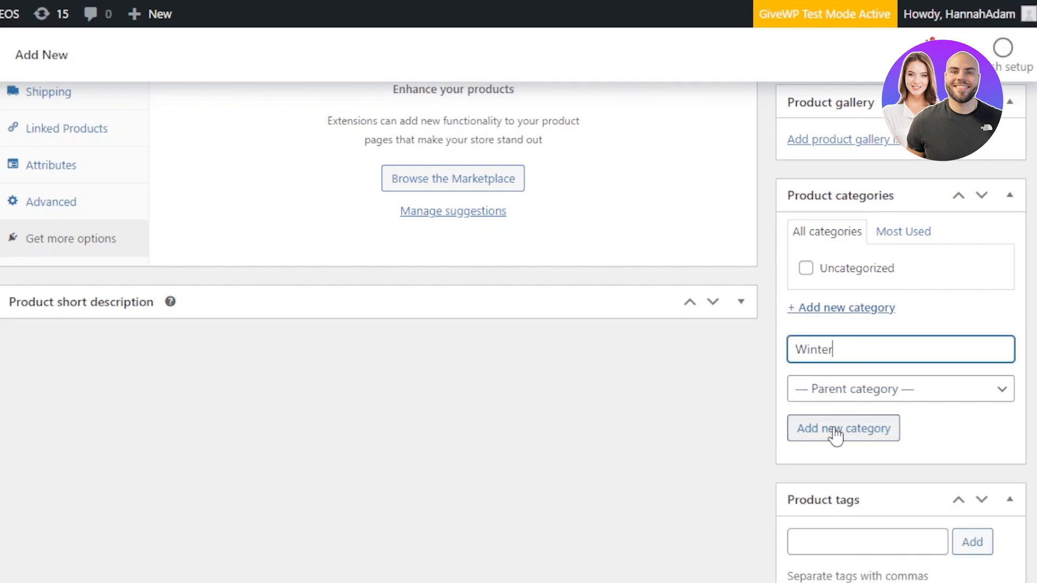
{"action": "left_click", "coordinate": [835, 431]}
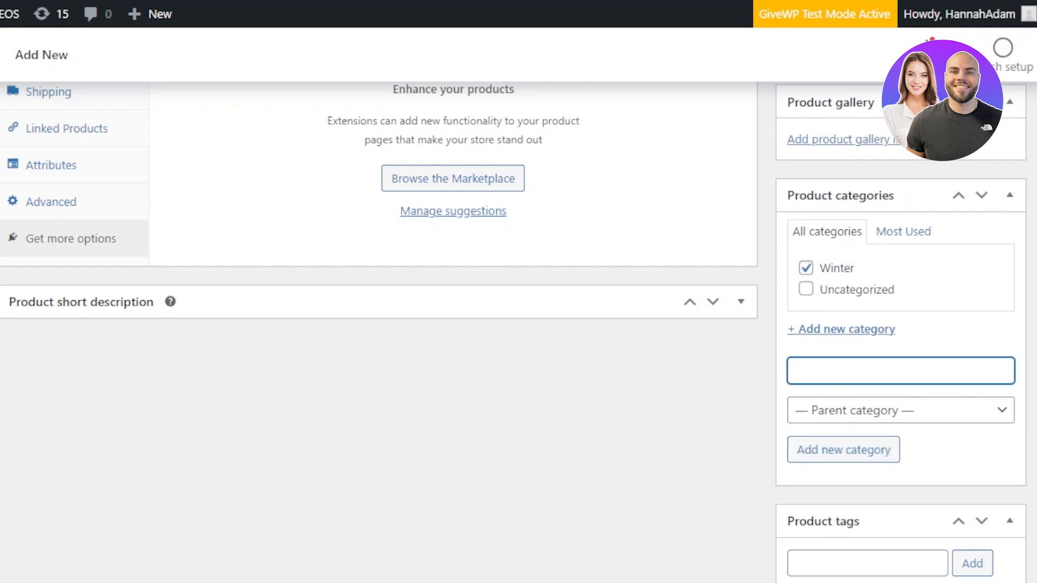
Add the tags "winter" and "hoodies" to the product.
{"action": "scroll", "coordinate": [901, 294], "scroll_direction": "down", "scroll_amount": 3}
{"action": "left_click", "coordinate": [899, 415]}
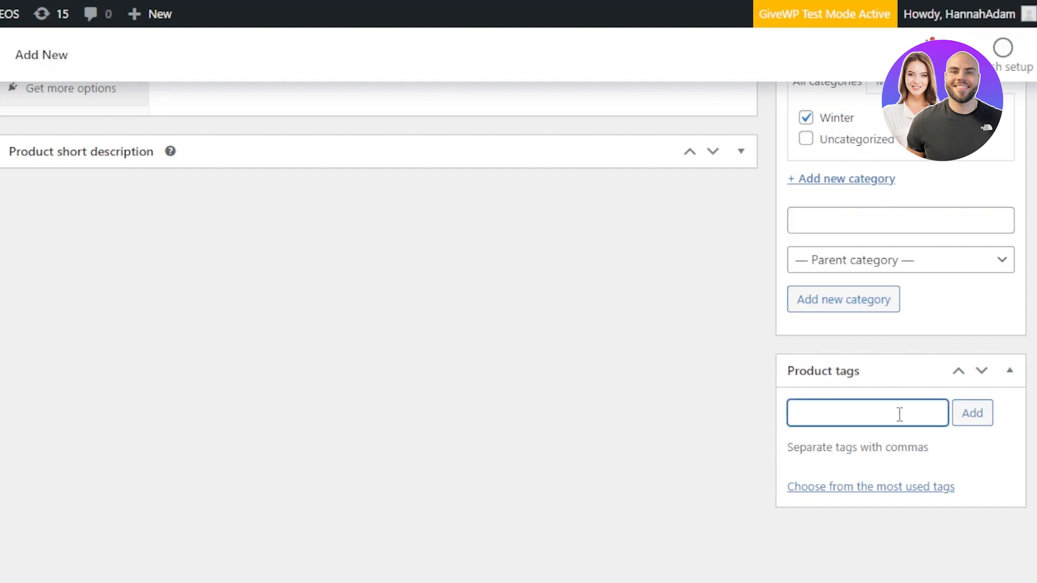
{"action": "type", "text": "winter"}
{"action": "left_click", "coordinate": [975, 419]}
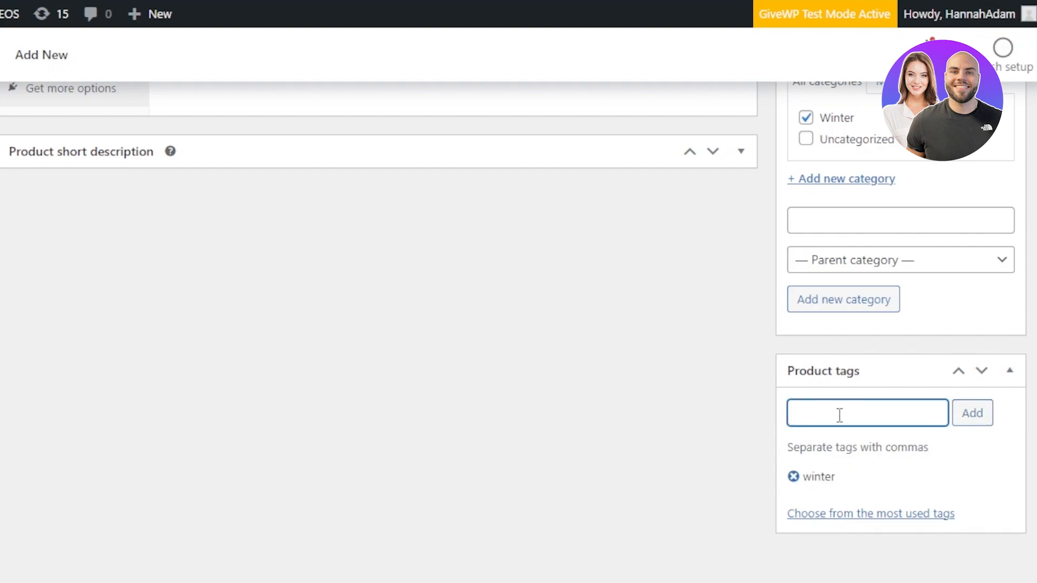
{"action": "type", "text": "hoodies"}
{"action": "left_click", "coordinate": [974, 421]}
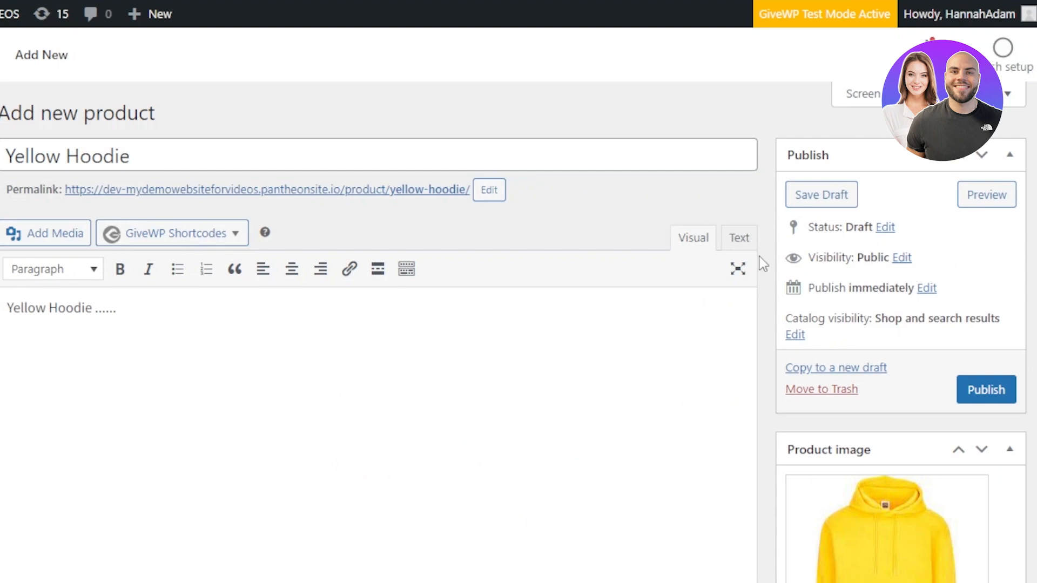
Preview the Yellow Hoodie's store page and examine its image, price, category, tags and description.
{"action": "left_click", "coordinate": [997, 202]}
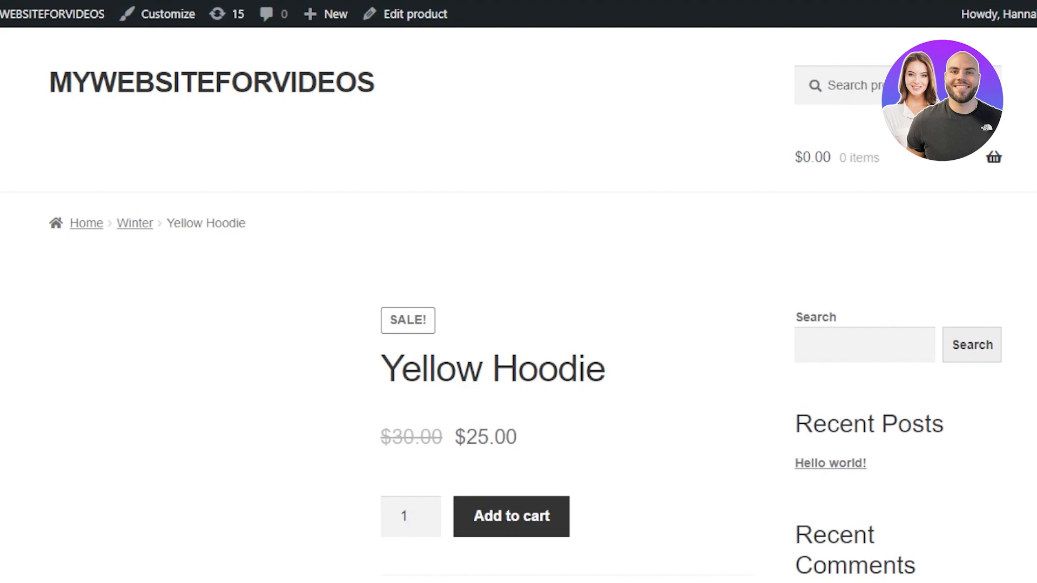
{"action": "scroll", "coordinate": [1021, 185], "scroll_direction": "down", "scroll_amount": 5}
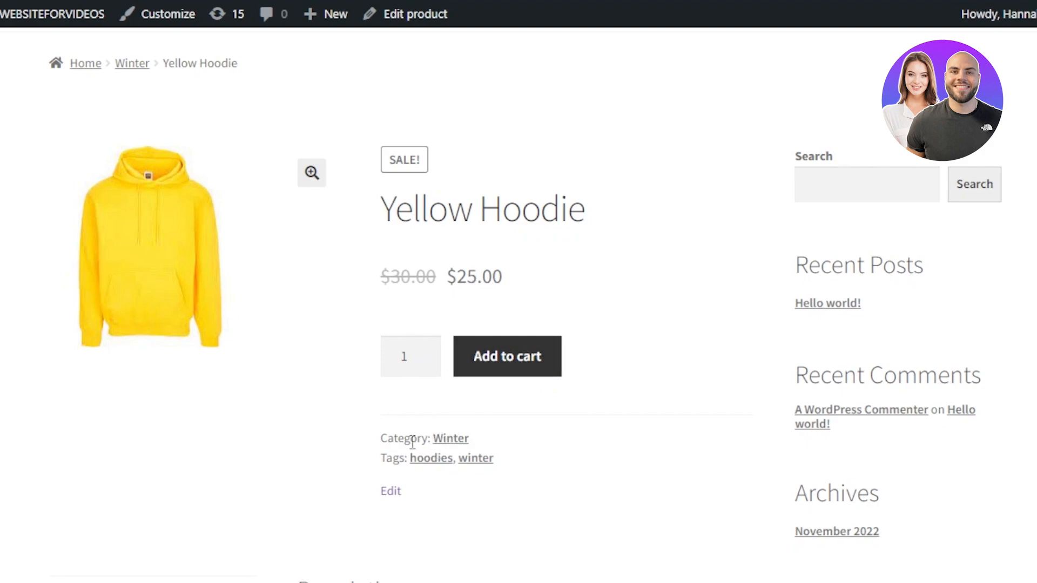
{"action": "scroll", "coordinate": [991, 376], "scroll_direction": "down", "scroll_amount": 3}
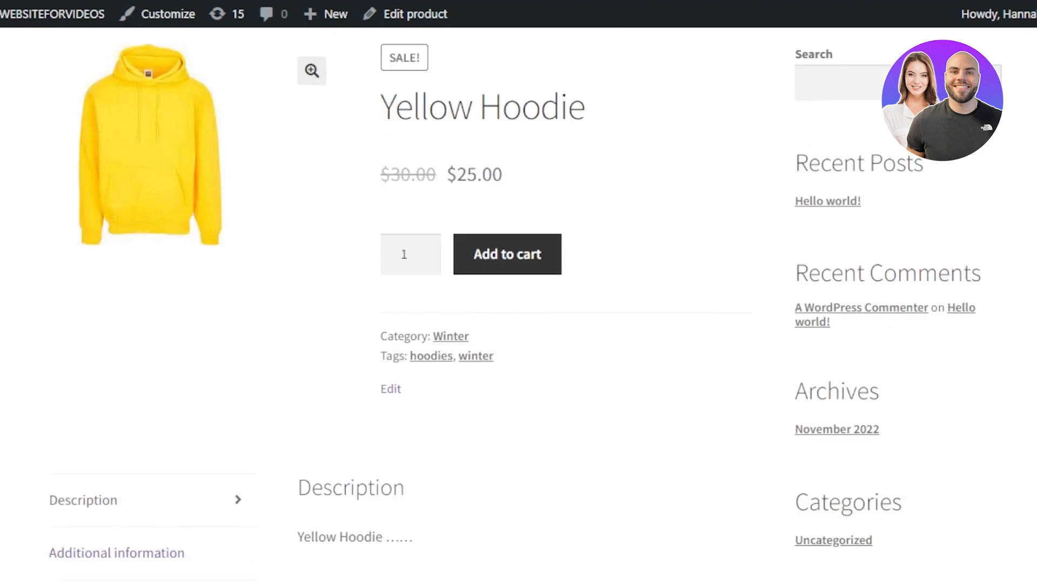
{"action": "scroll", "coordinate": [991, 376], "scroll_direction": "up", "scroll_amount": 4}
{"action": "scroll", "coordinate": [992, 375], "scroll_direction": "down", "scroll_amount": 1}
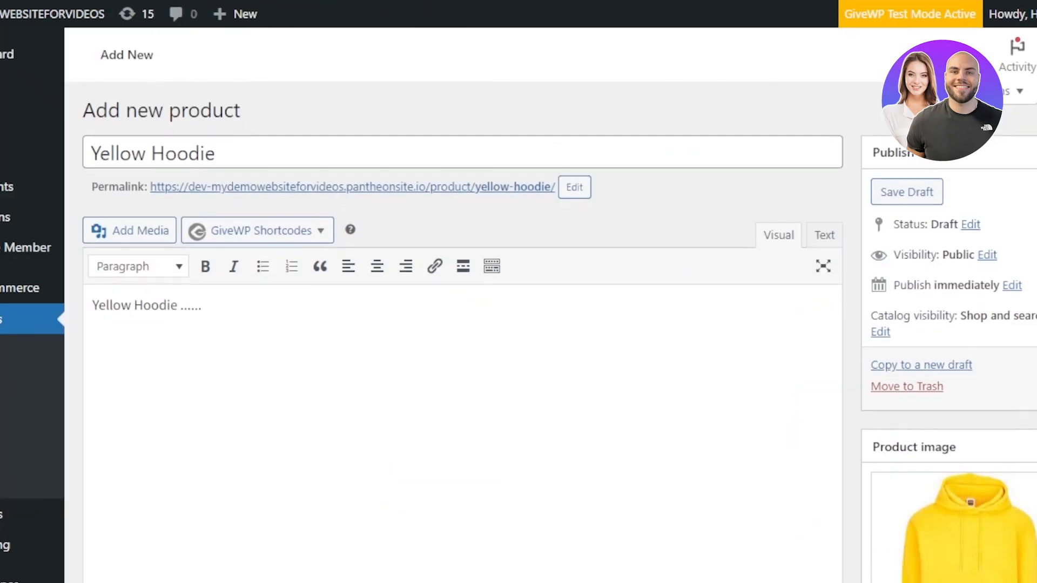
{"action": "scroll", "coordinate": [519, 324], "scroll_direction": "down", "scroll_amount": 1}
{"action": "scroll", "coordinate": [964, 162], "scroll_direction": "up", "scroll_amount": 1}
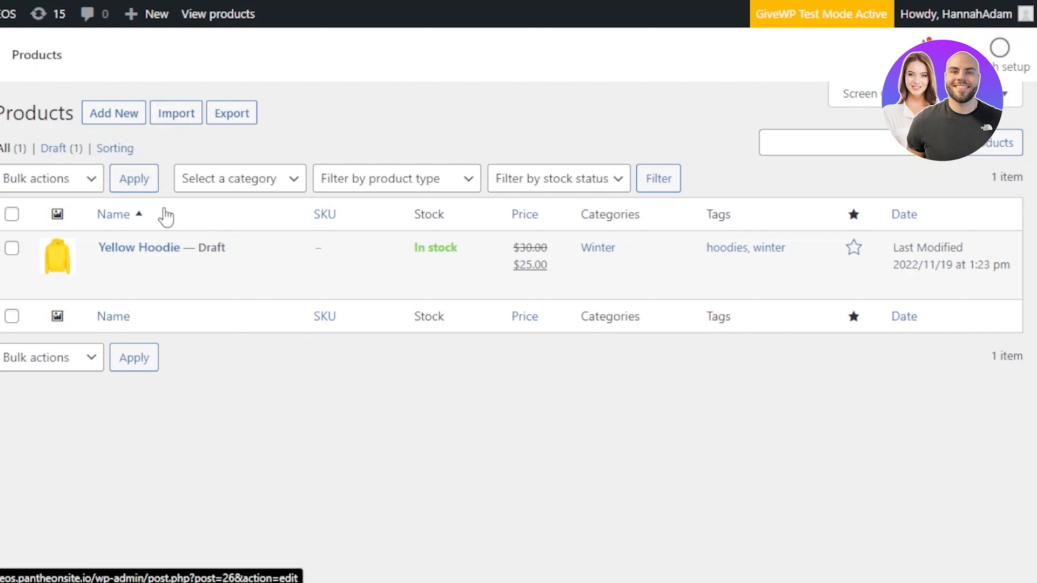
Try to import products from the "Words list" .xls file with the product CSV importer.
{"action": "left_click", "coordinate": [187, 119]}
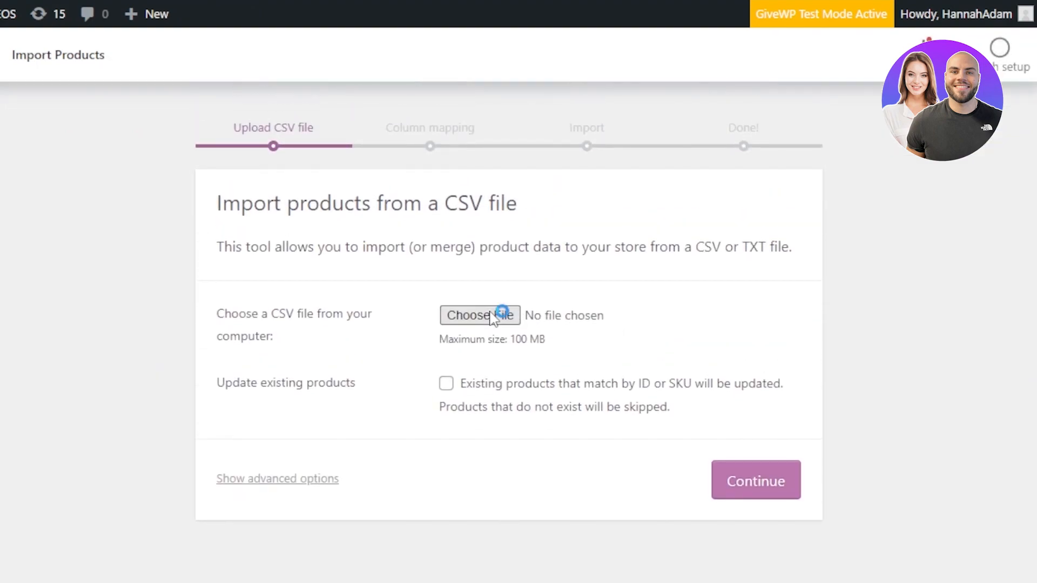
{"action": "left_click", "coordinate": [492, 316]}
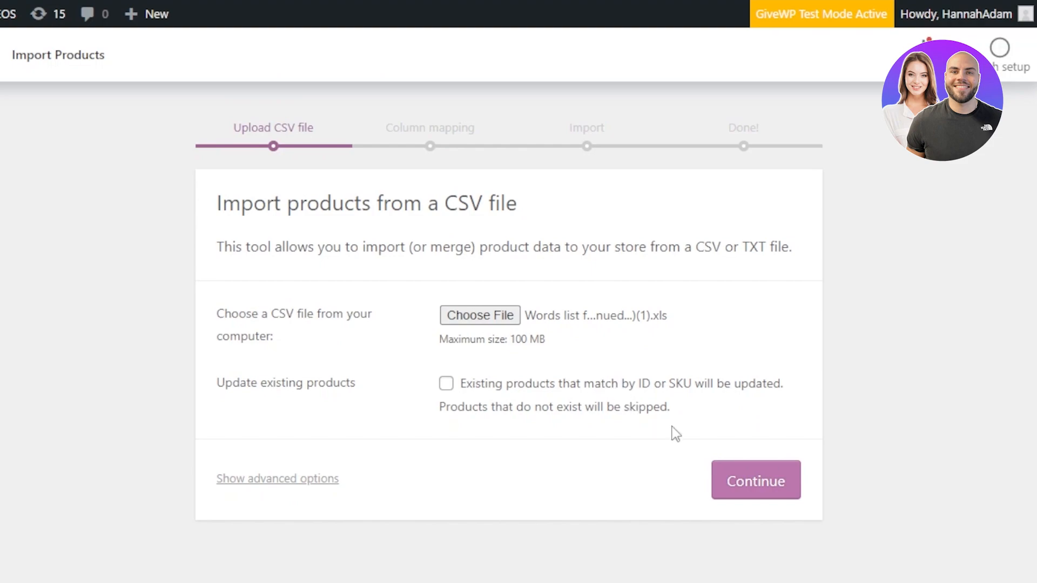
{"action": "left_click", "coordinate": [753, 494]}
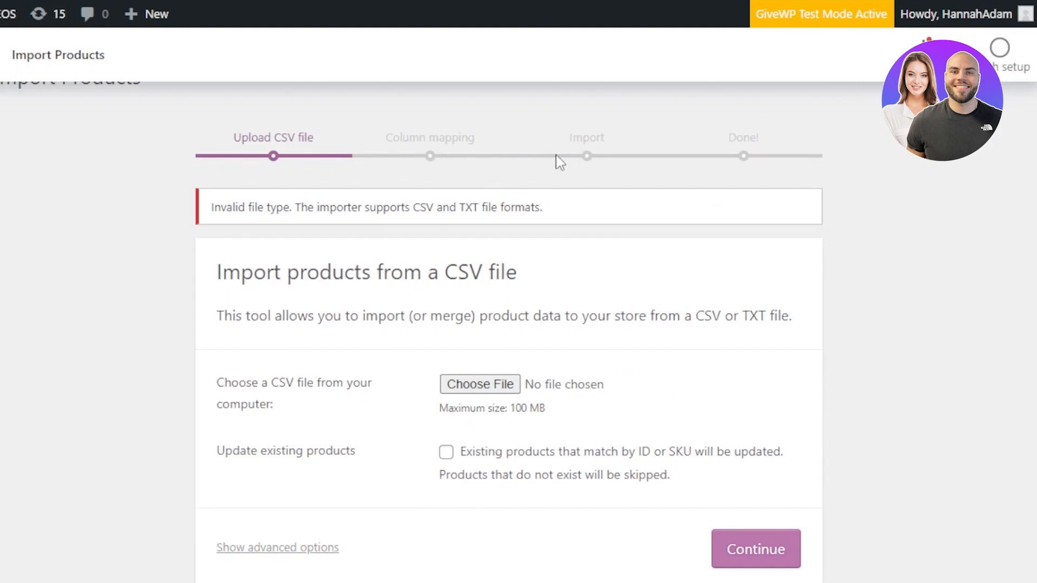
{"action": "scroll", "coordinate": [864, 162], "scroll_direction": "up", "scroll_amount": 1}
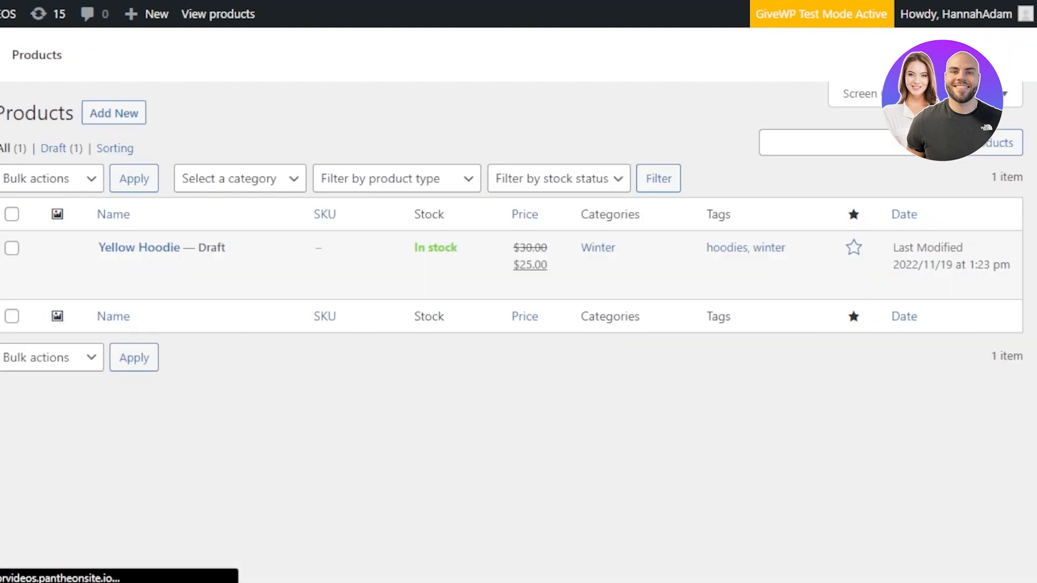
Choose Edit as the bulk action in the product list and select the Yellow Hoodie.
{"action": "mouse_move", "coordinate": [201, 298]}
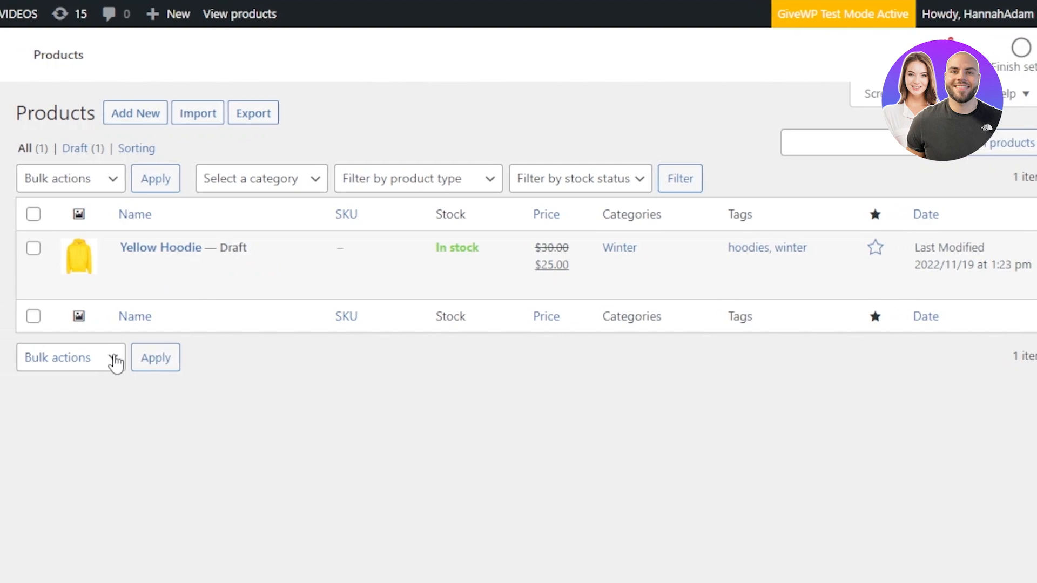
{"action": "left_click", "coordinate": [90, 359]}
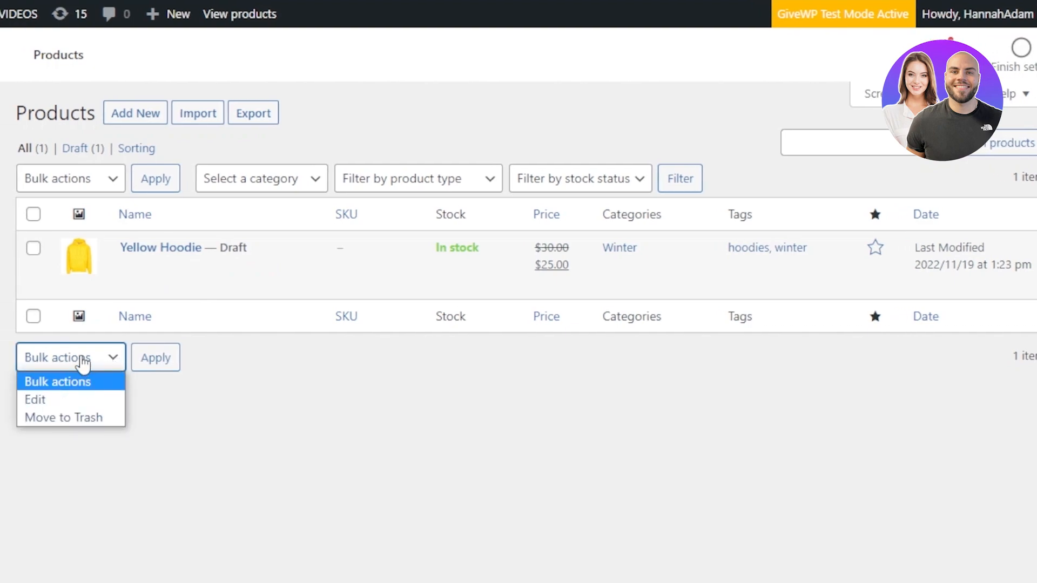
{"action": "left_click", "coordinate": [68, 401]}
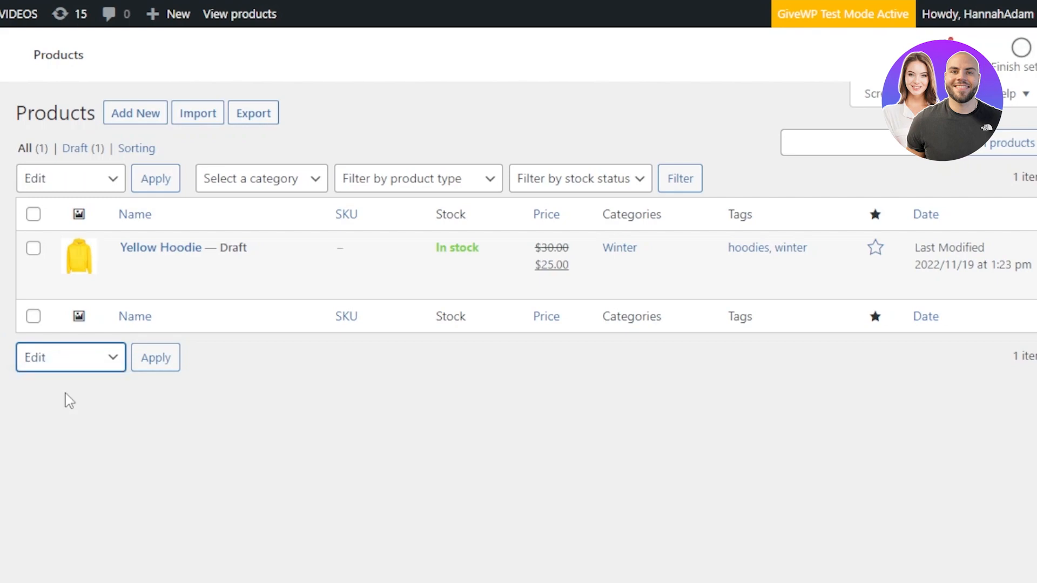
{"action": "left_click", "coordinate": [33, 248]}
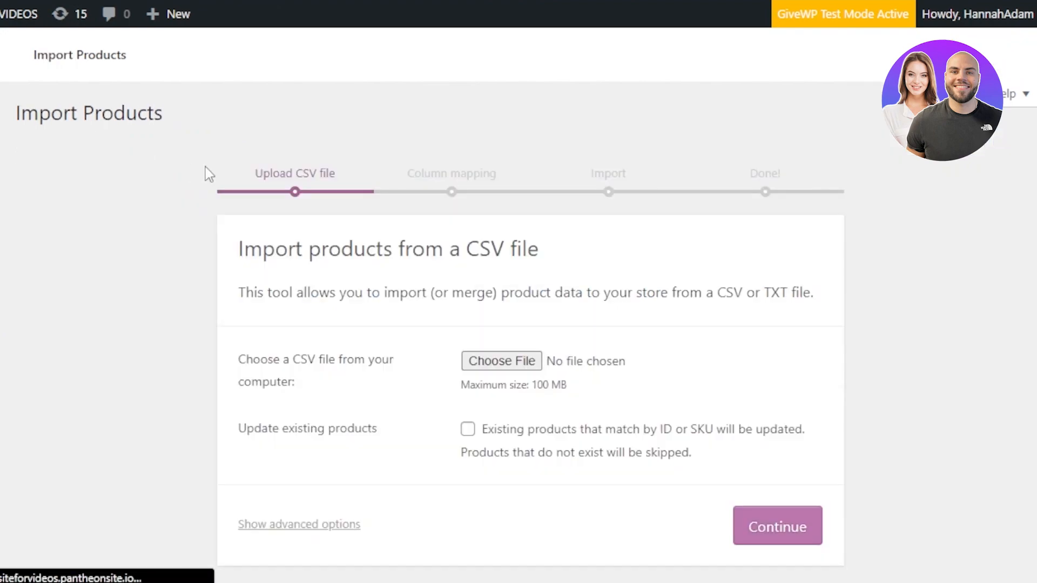
Review the file upload and update options on the product CSV import page.
{"action": "scroll", "coordinate": [530, 324], "scroll_direction": "down", "scroll_amount": 3}
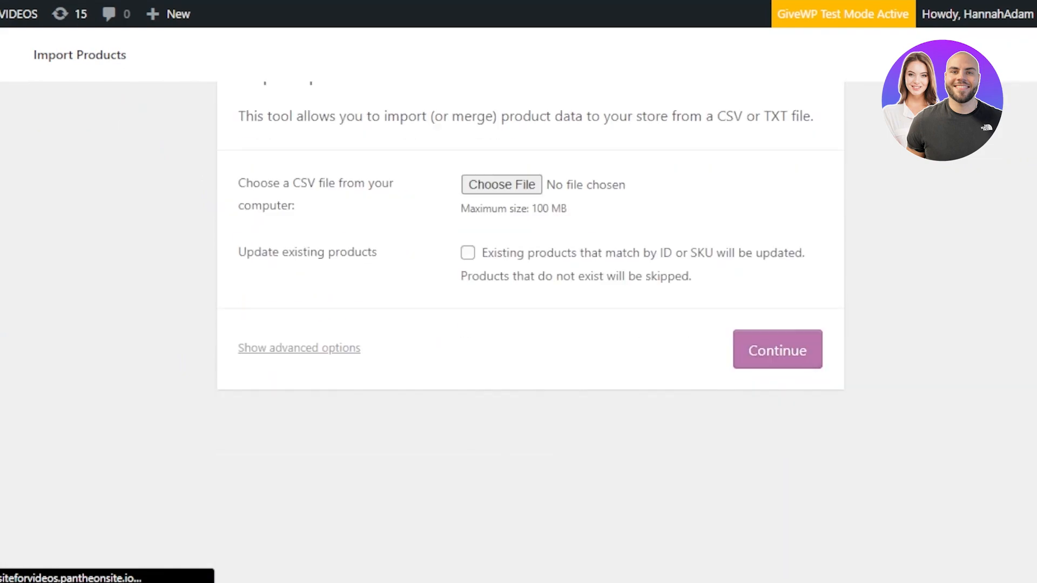
{"action": "scroll", "coordinate": [531, 324], "scroll_direction": "up", "scroll_amount": 3}
{"action": "scroll", "coordinate": [531, 324], "scroll_direction": "down", "scroll_amount": 1}
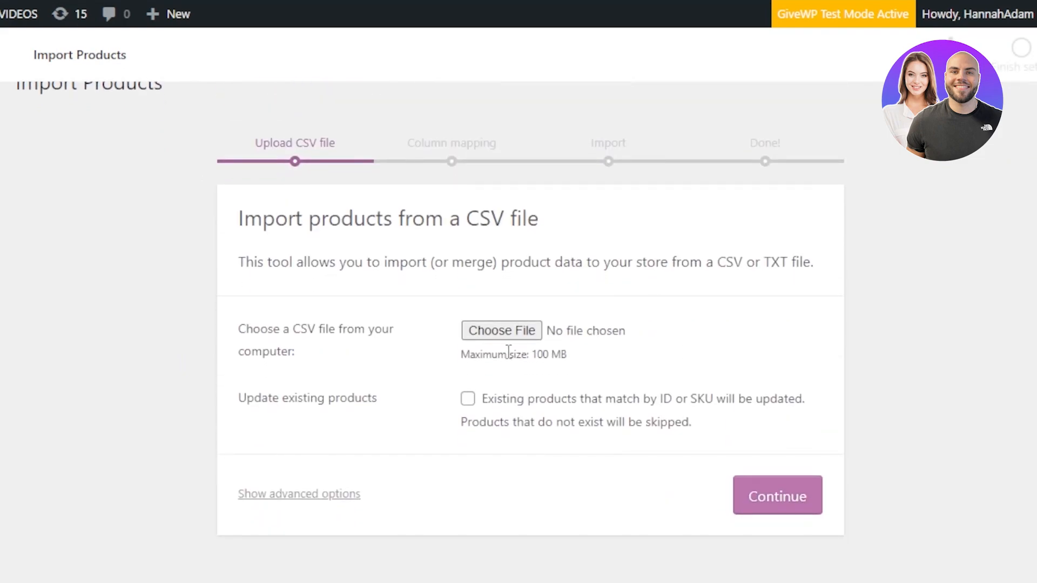